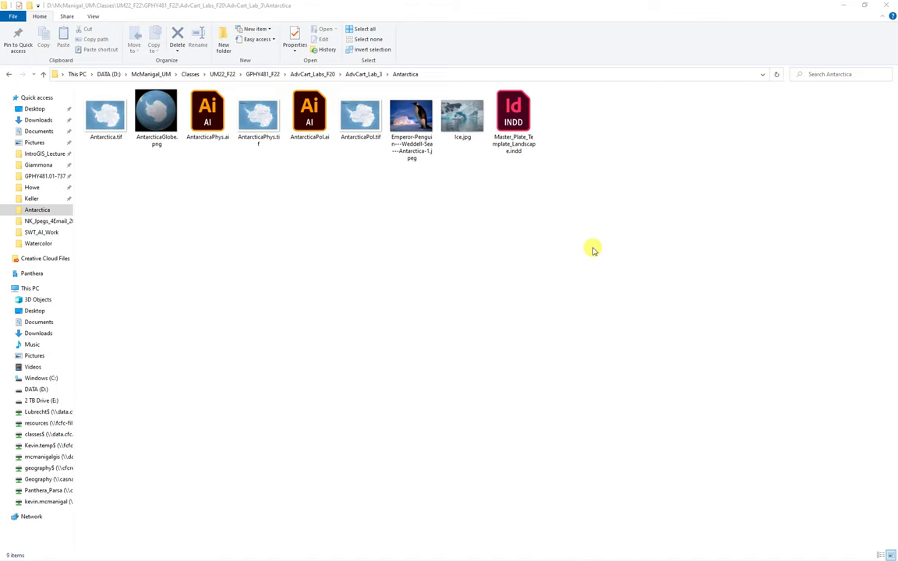
# Step: Open Master_Plate_Template_Landscape.indd from the Antarctica folder in InDesign
pyautogui.doubleClick(513, 109)
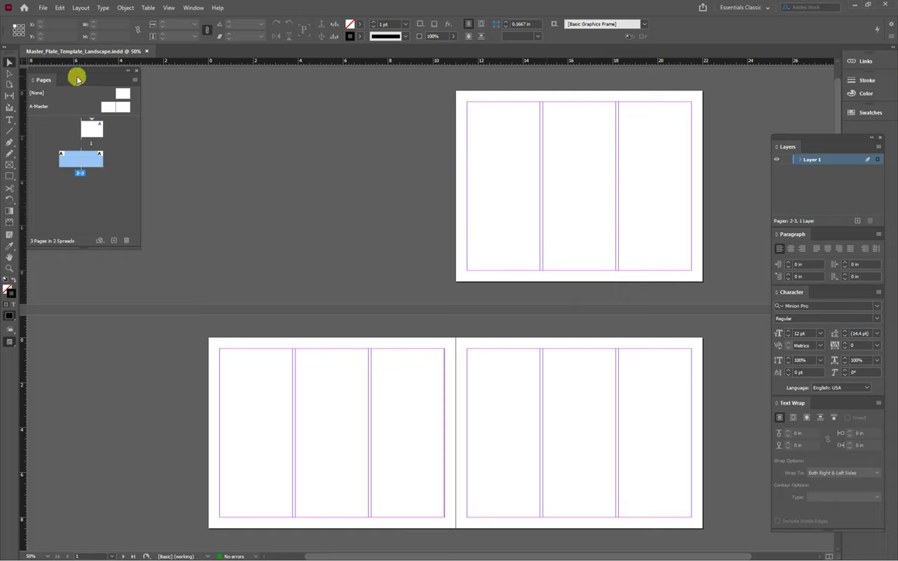
# Step: Target page 1 in the Pages panel and view it alone at 100% size
pyautogui.click(91, 130)
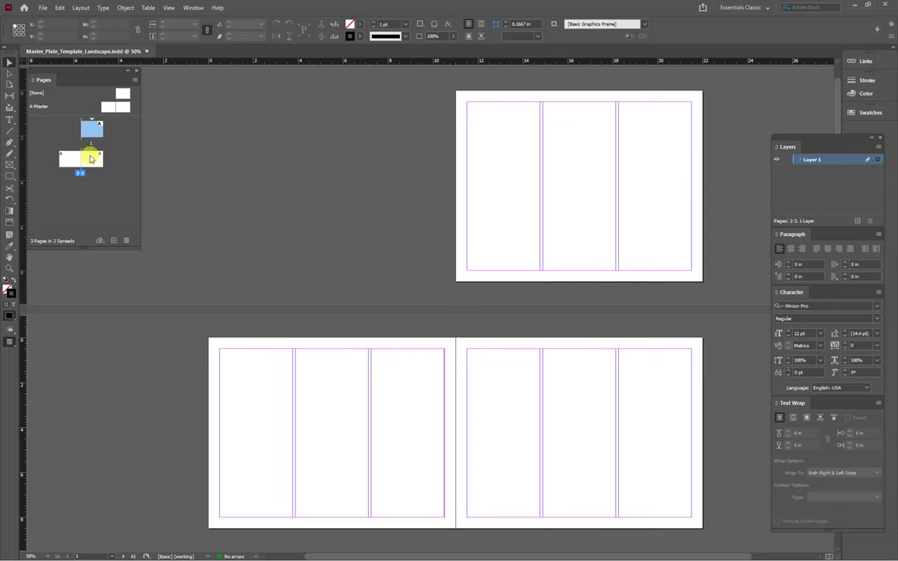
pyautogui.click(91, 131)
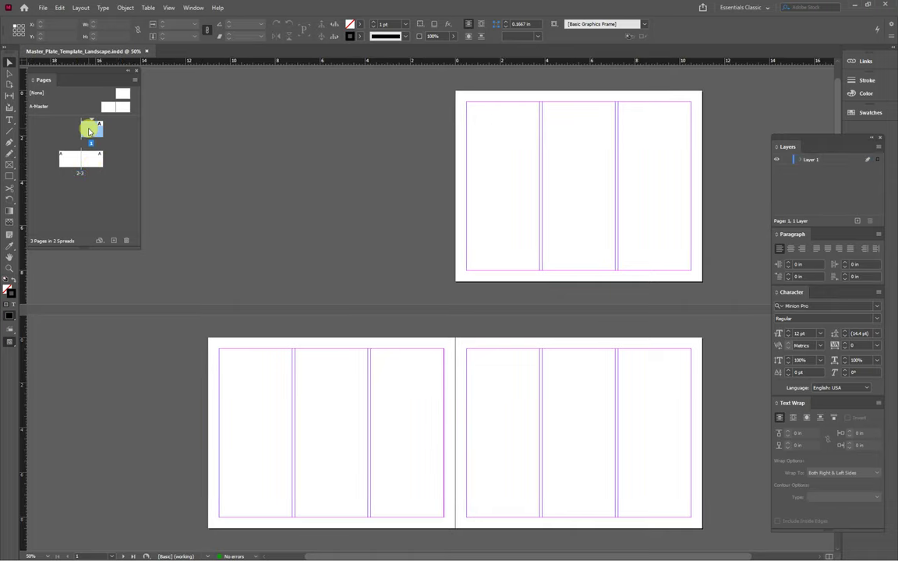
pyautogui.doubleClick(90, 131)
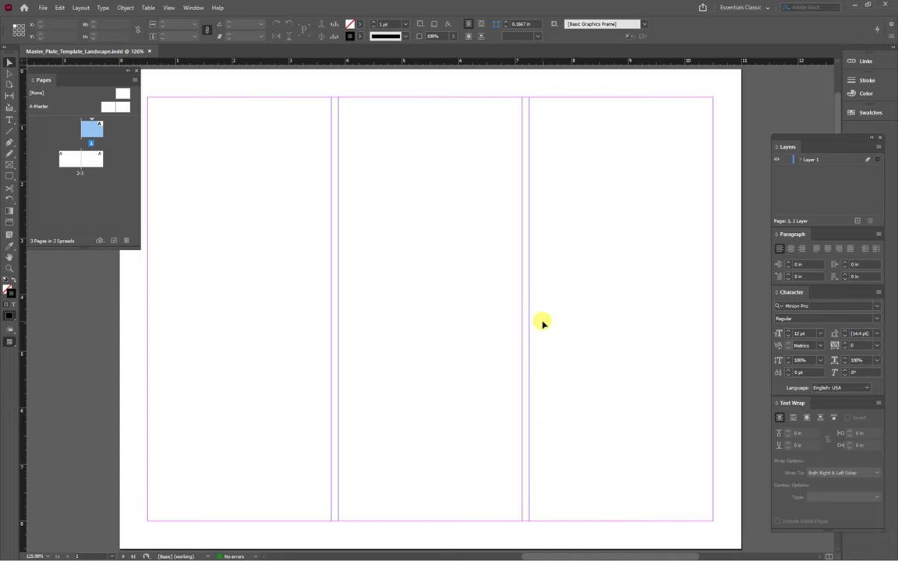
pyautogui.hotkey('ctrl', '-')
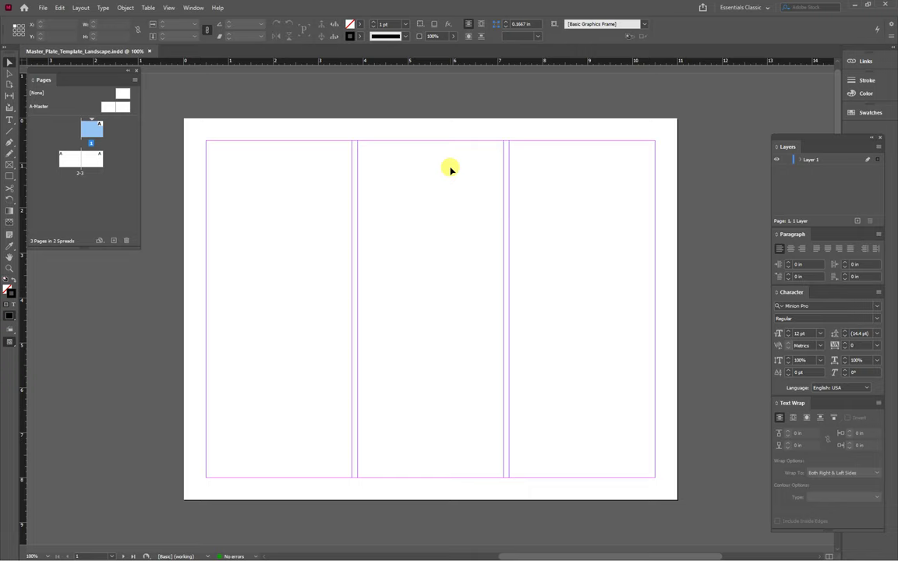
pyautogui.click(80, 8)
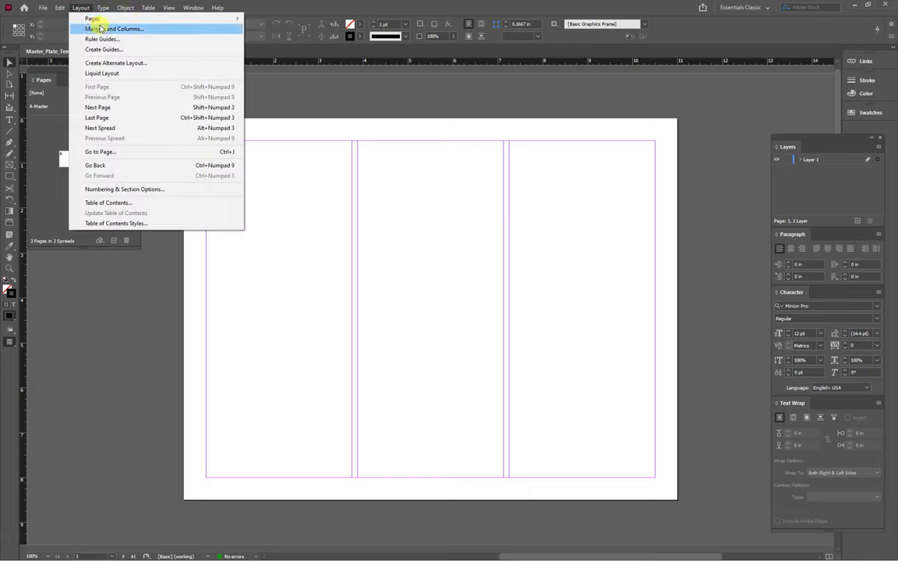
pyautogui.click(98, 28)
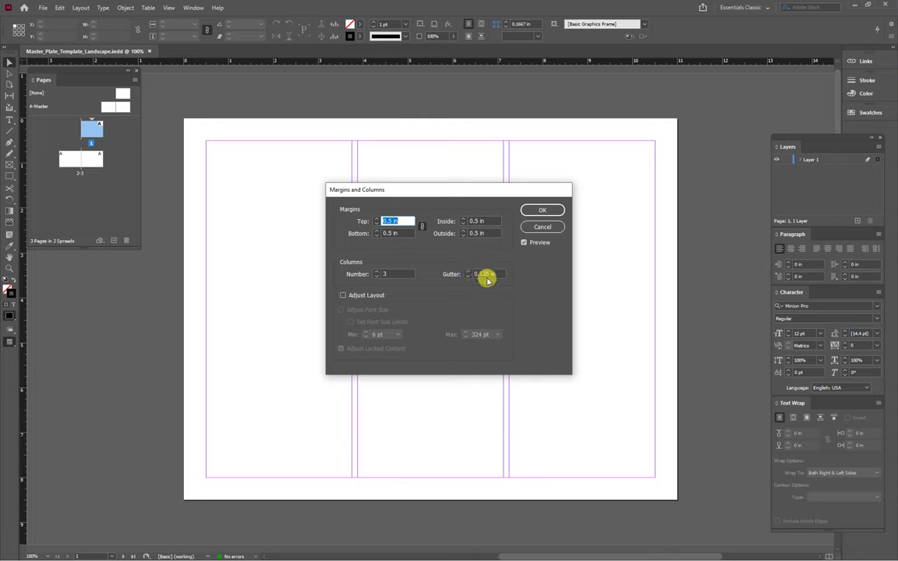
pyautogui.click(547, 209)
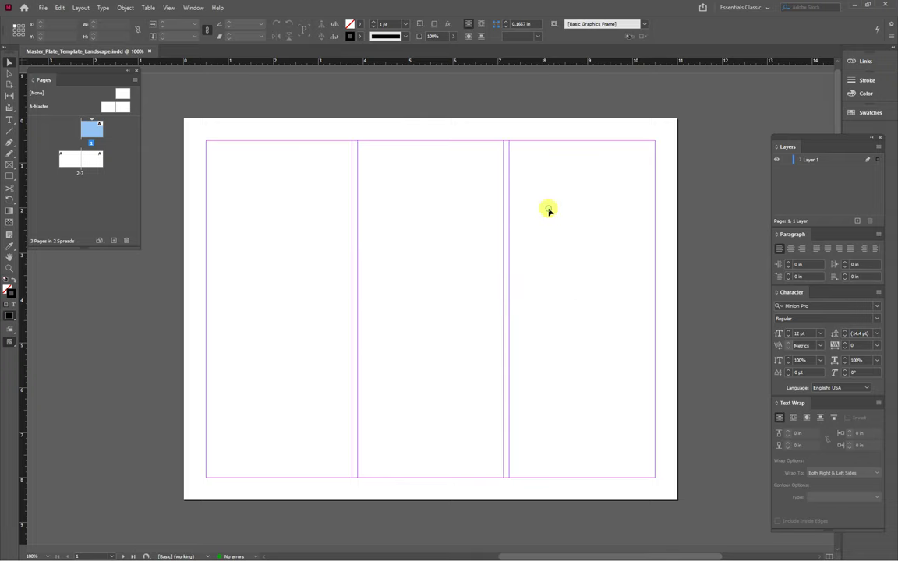
# Step: Rename Layer 1 to Text Pg1
pyautogui.doubleClick(811, 160)
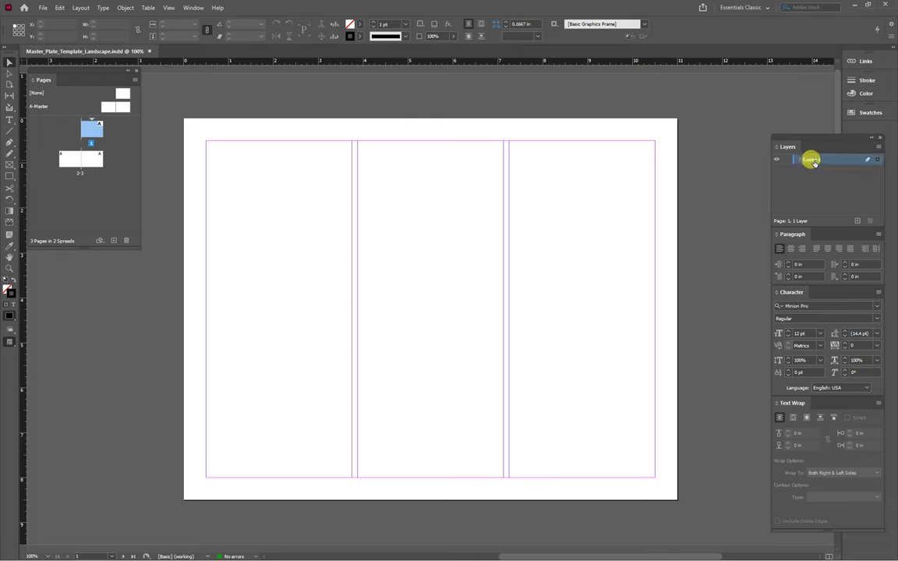
pyautogui.doubleClick(811, 160)
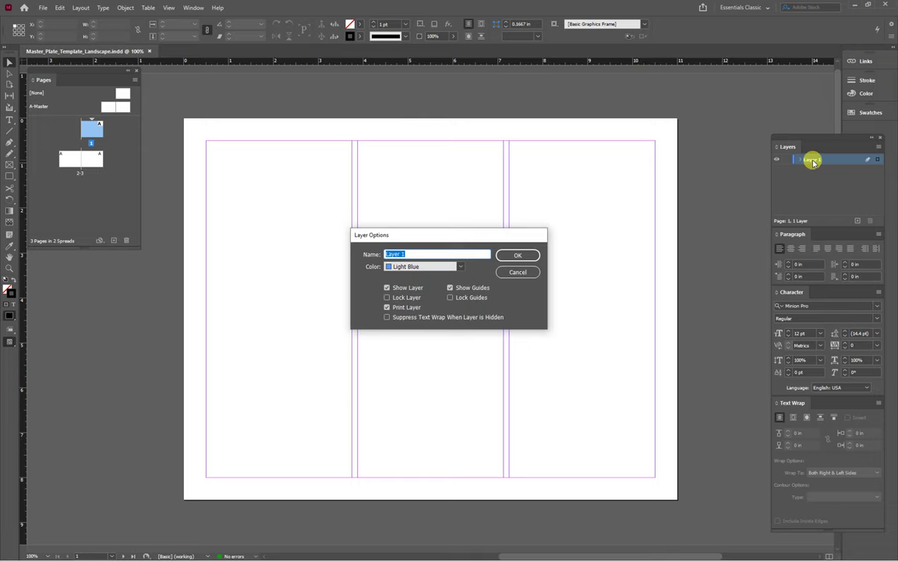
pyautogui.write('Text Pa')
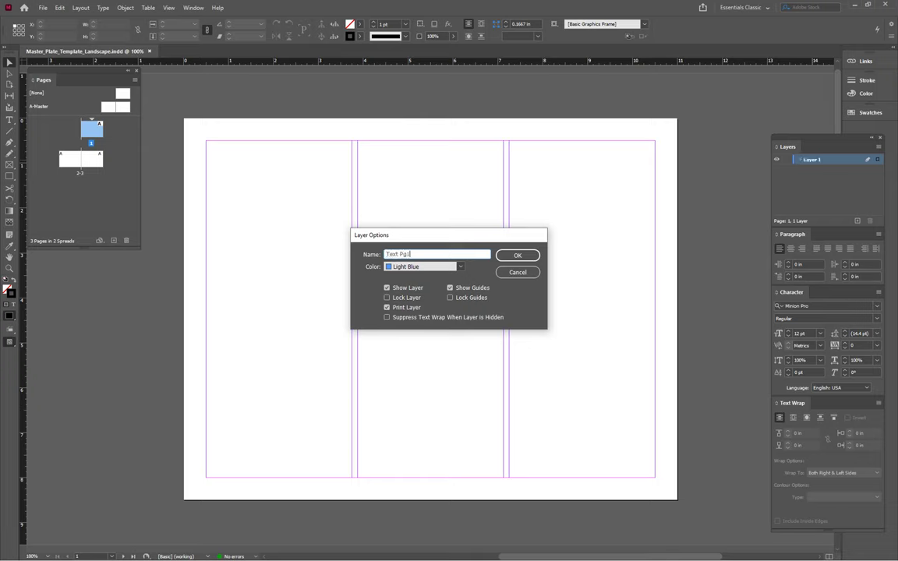
pyautogui.write('1')
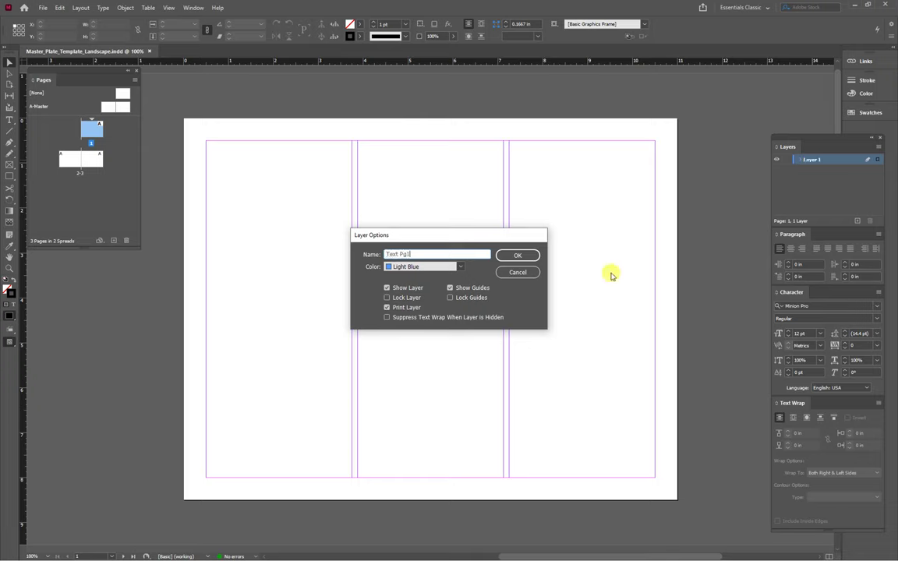
pyautogui.click(514, 255)
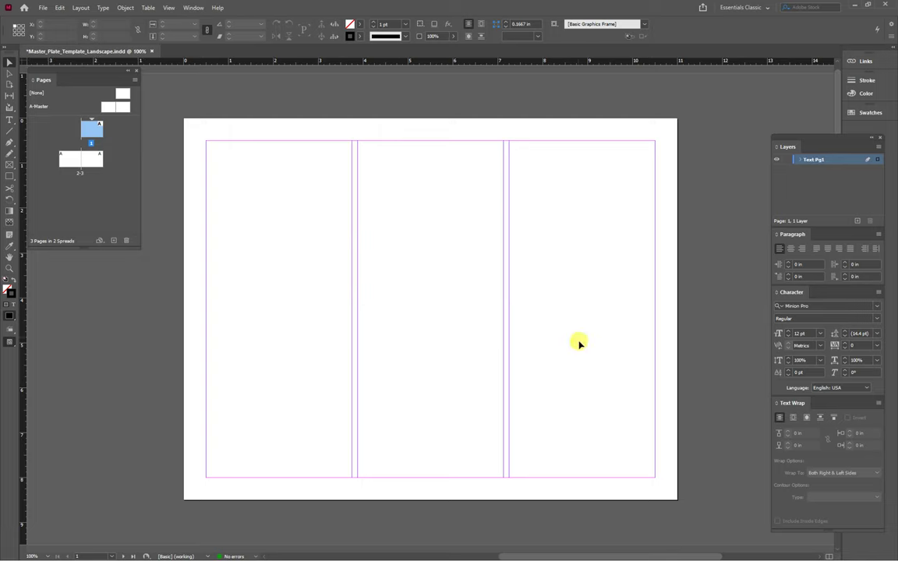
# Step: Draw three text frames filling the left, middle and right columns of page 1
pyautogui.click(9, 119)
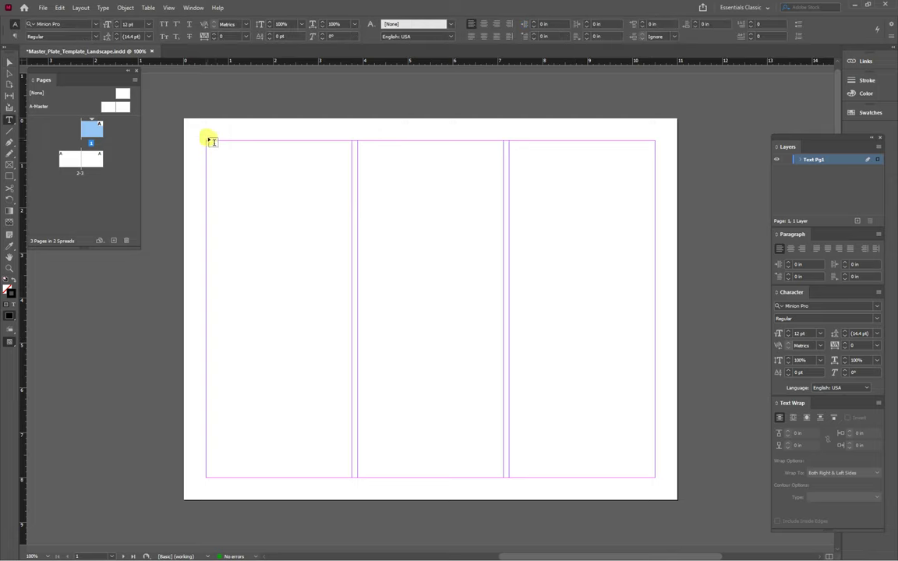
pyautogui.moveTo(208, 143); pyautogui.dragTo(350, 472)
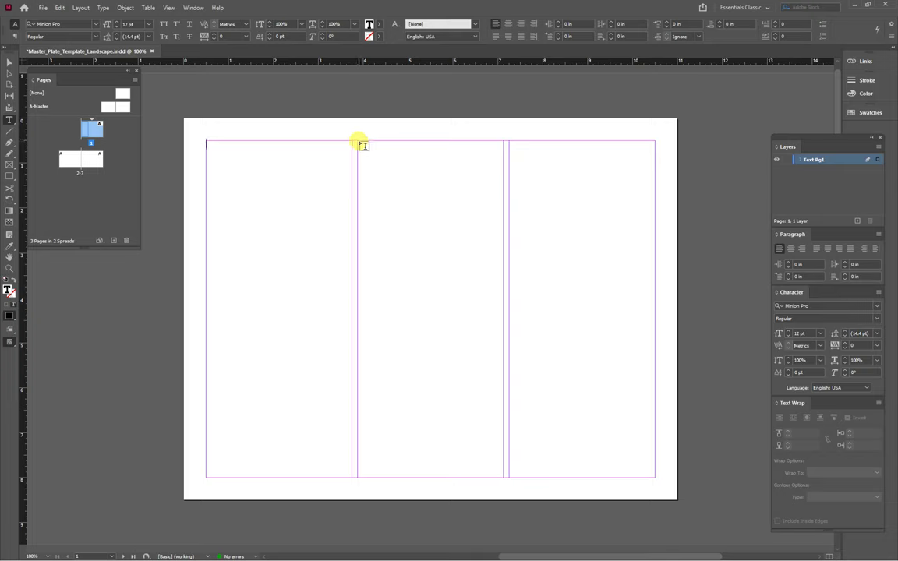
pyautogui.moveTo(358, 141); pyautogui.dragTo(504, 477)
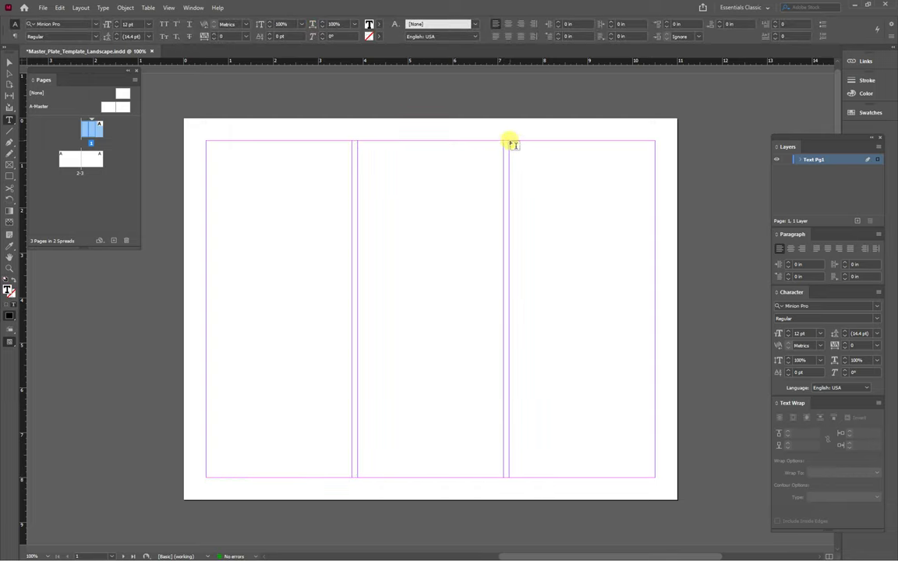
pyautogui.moveTo(511, 143); pyautogui.dragTo(650, 477)
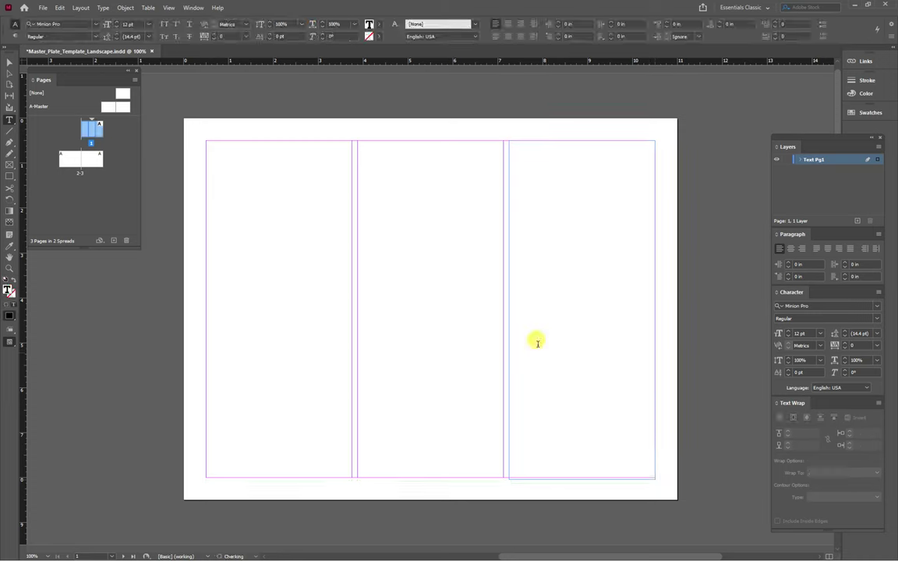
pyautogui.click(798, 160)
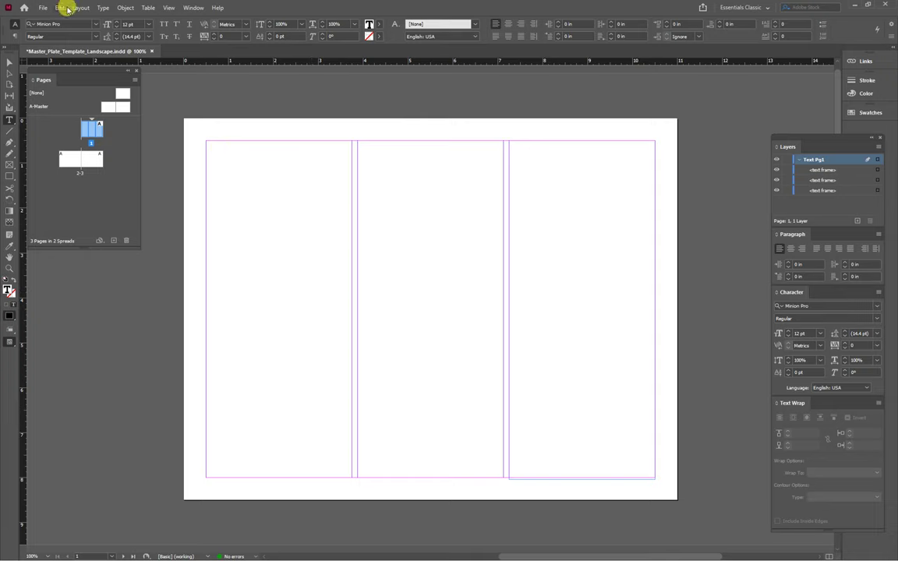
# Step: Try filling the left frame with placeholder text, then undo the fill
pyautogui.click(101, 8)
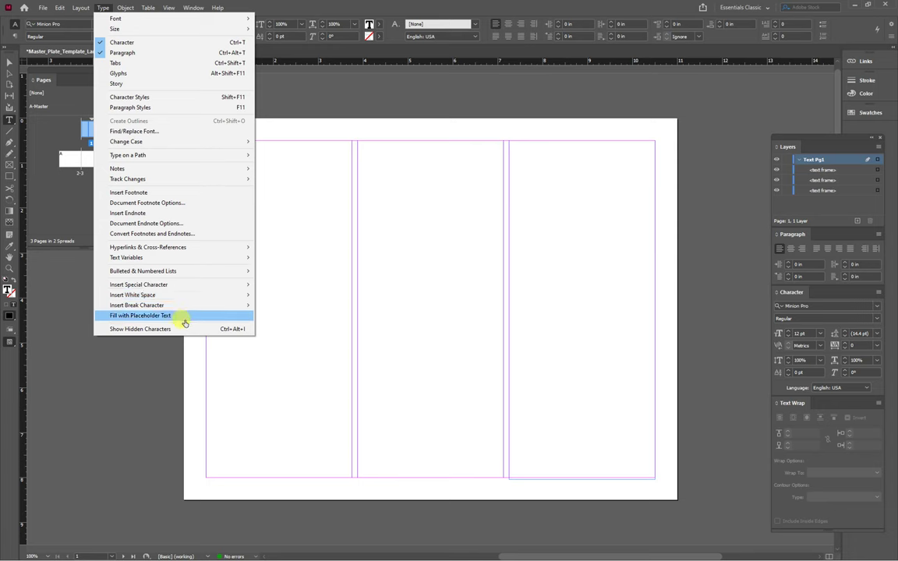
pyautogui.click(148, 315)
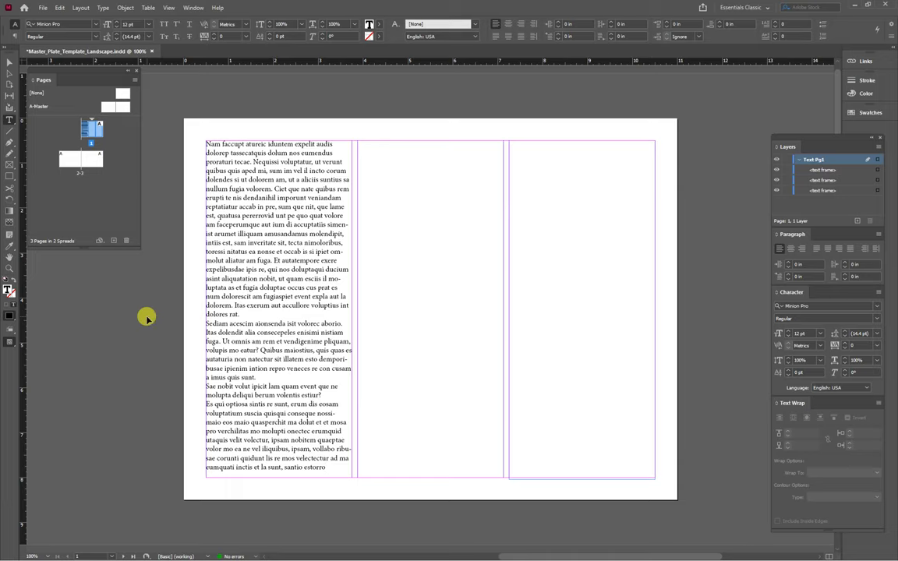
pyautogui.hotkey('ctrl', 'z')
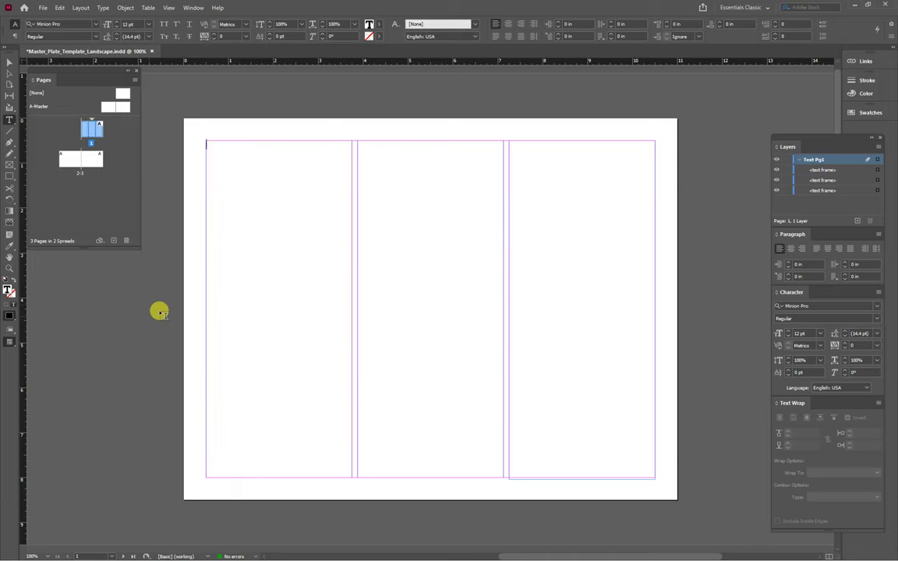
pyautogui.press('Escape')
# Step: Inspect each column frame and shorten the right frame to 7.5 in tall
pyautogui.click(8, 74)
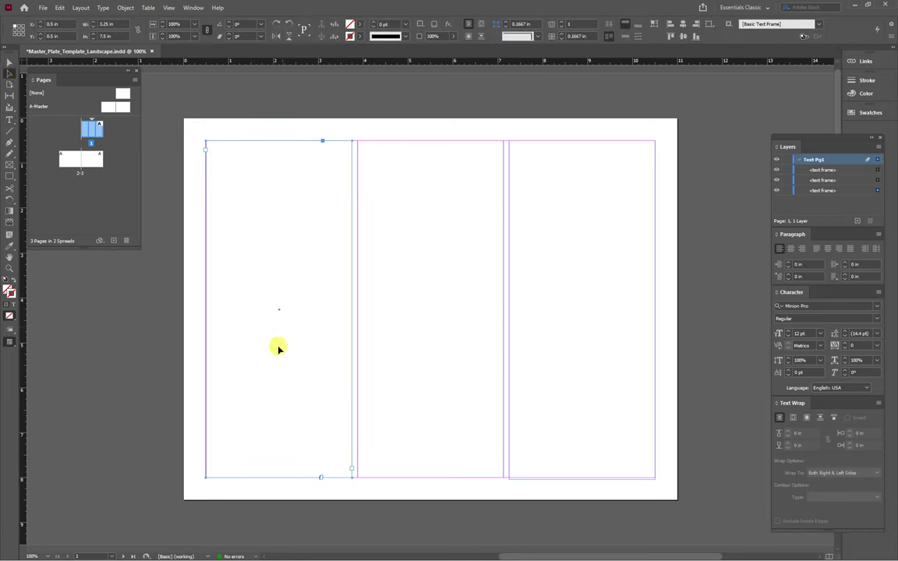
pyautogui.click(352, 470)
pyautogui.click(361, 147)
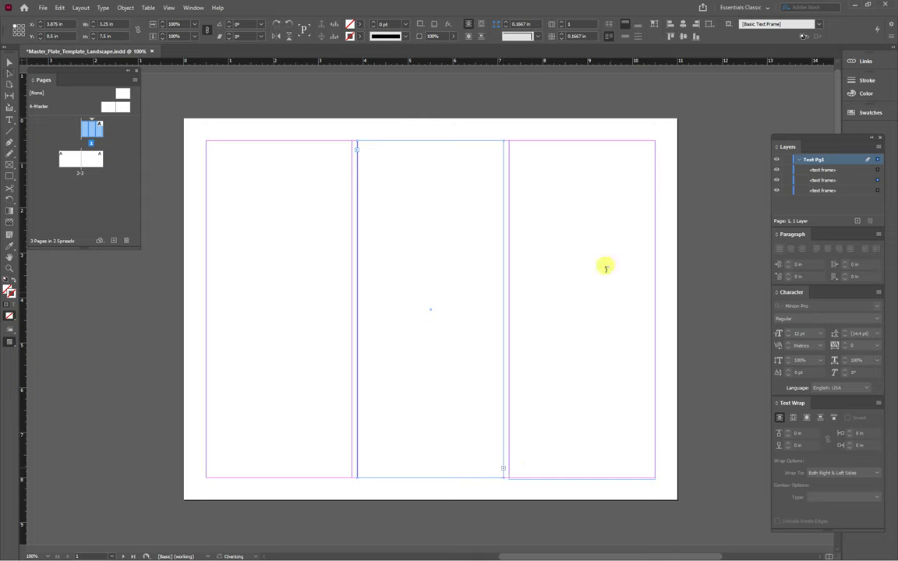
pyautogui.click(517, 152)
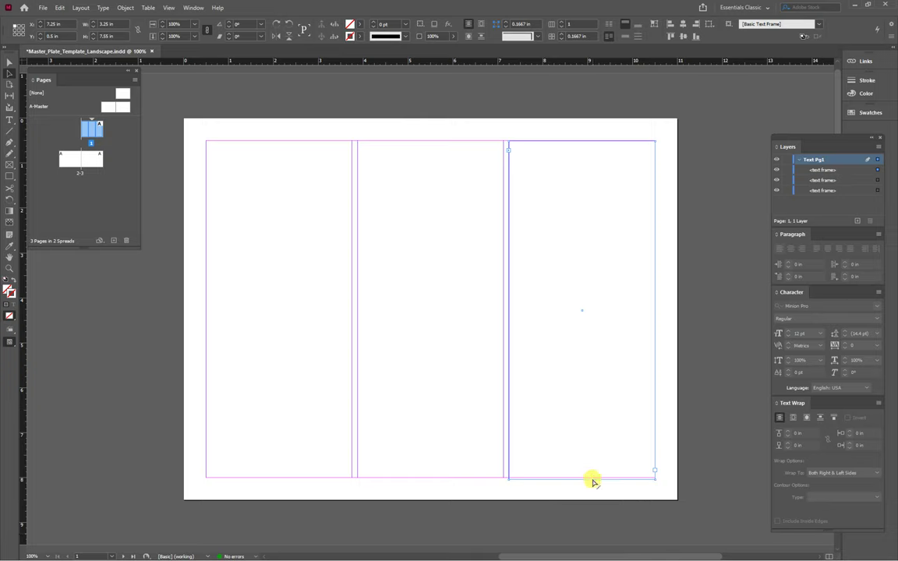
pyautogui.moveTo(581, 477); pyautogui.dragTo(581, 477)
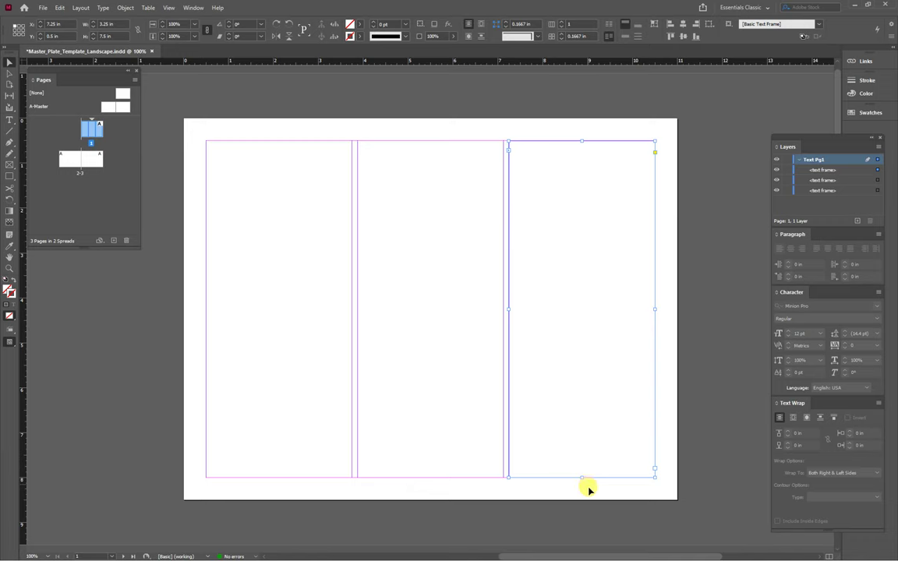
# Step: Place the text insertion point at the top of the left column frame
pyautogui.click(588, 489)
pyautogui.click(235, 179)
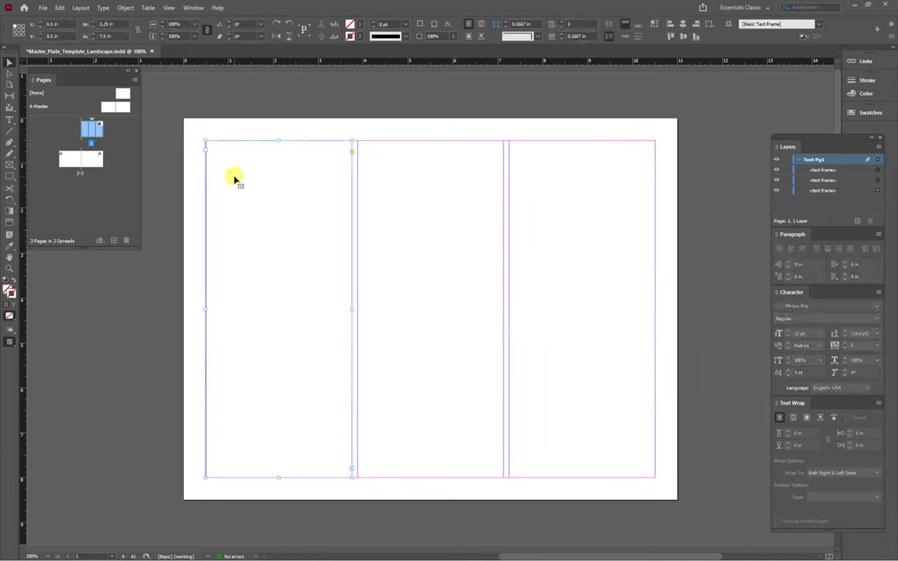
pyautogui.press('t')
pyautogui.click(209, 145)
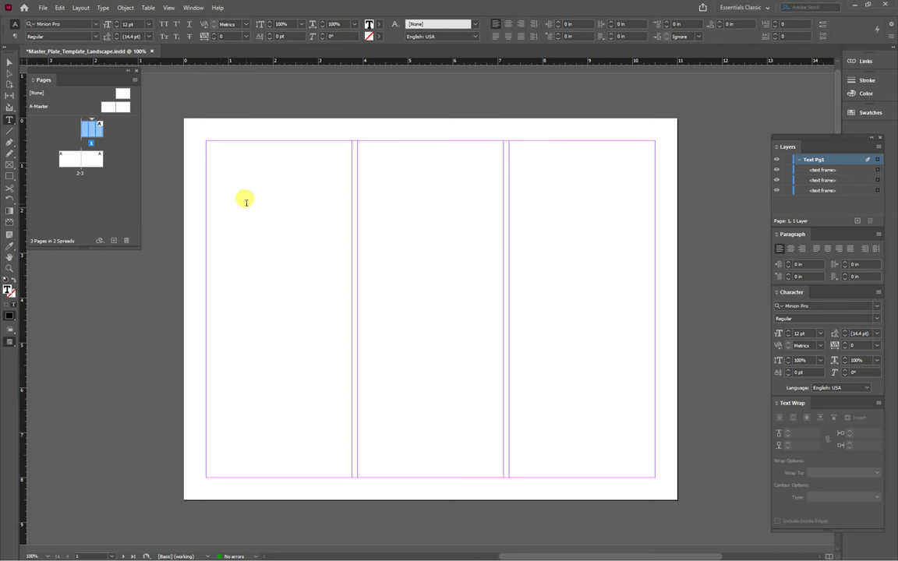
# Step: Flow placeholder text through all three column frames, then collapse and lock the Text Pg1 layer
pyautogui.click(100, 8)
pyautogui.click(124, 316)
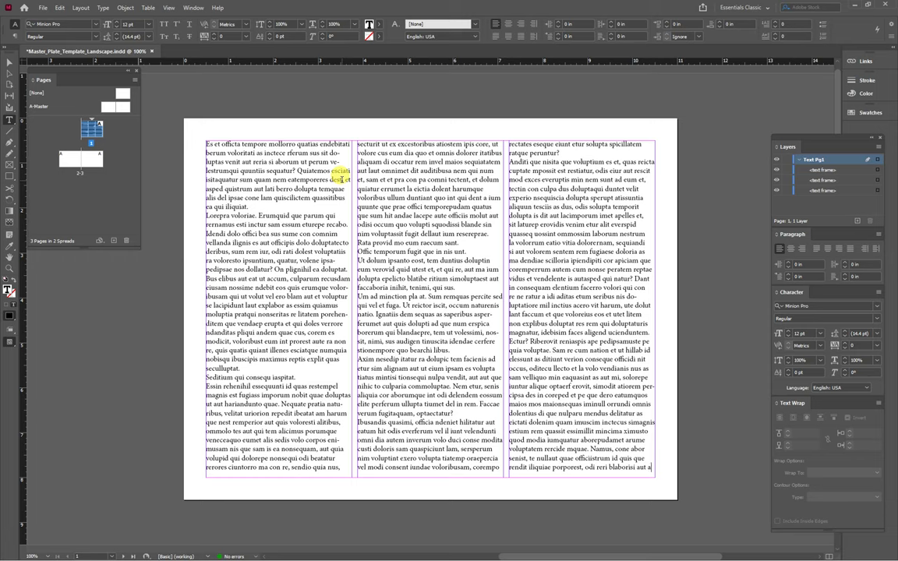
pyautogui.click(798, 159)
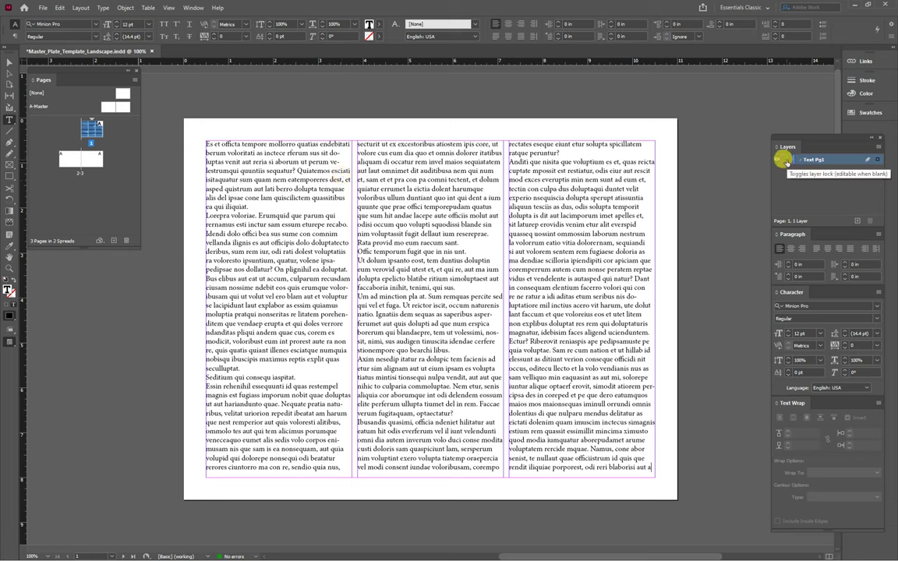
pyautogui.click(786, 161)
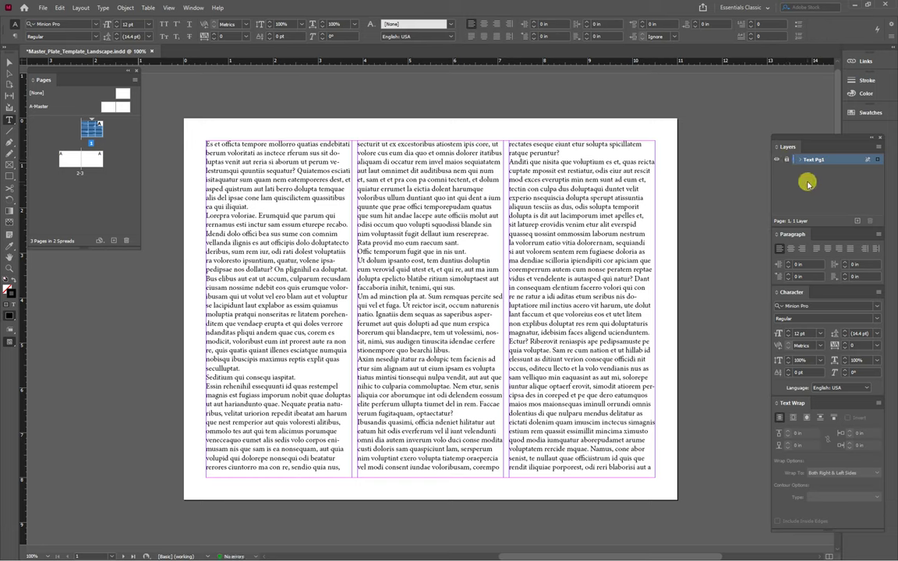
# Step: Add a new layer above Text Pg1 and name it Globe Pg1
pyautogui.click(856, 220)
pyautogui.doubleClick(810, 160)
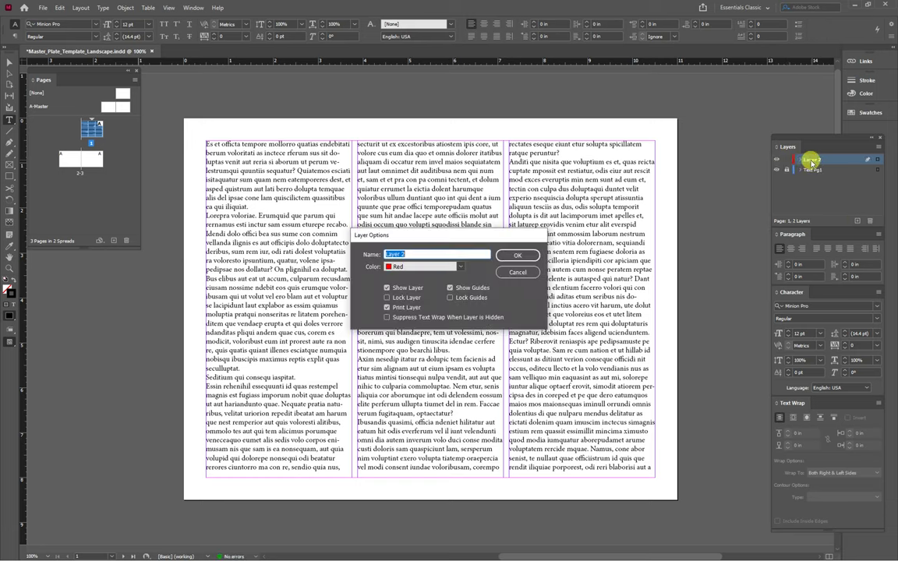
pyautogui.write('G')
pyautogui.write('g1')
pyautogui.press('Return')
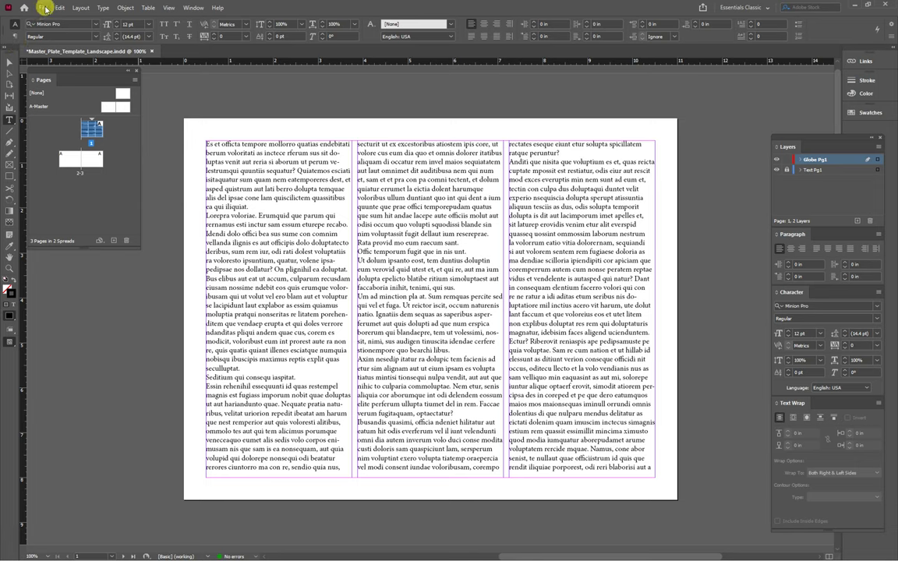
# Step: Place AntarcticaGlobe.png at the top-left corner of the left-column text frame
pyautogui.click(45, 9)
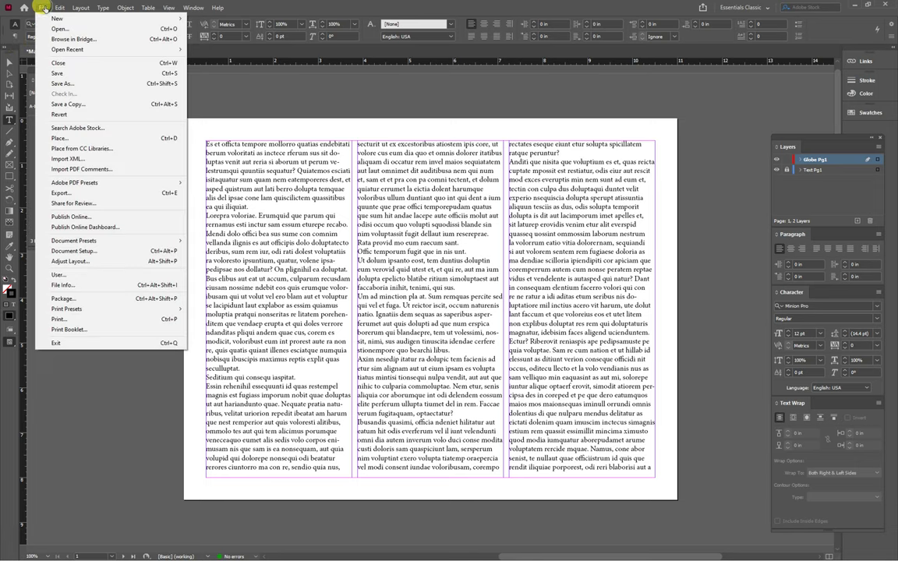
pyautogui.click(60, 138)
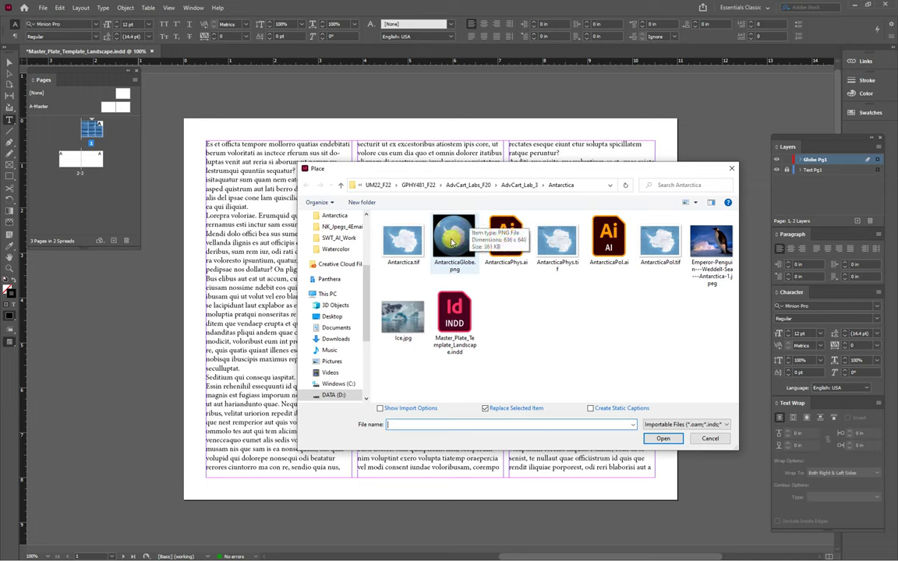
pyautogui.click(452, 243)
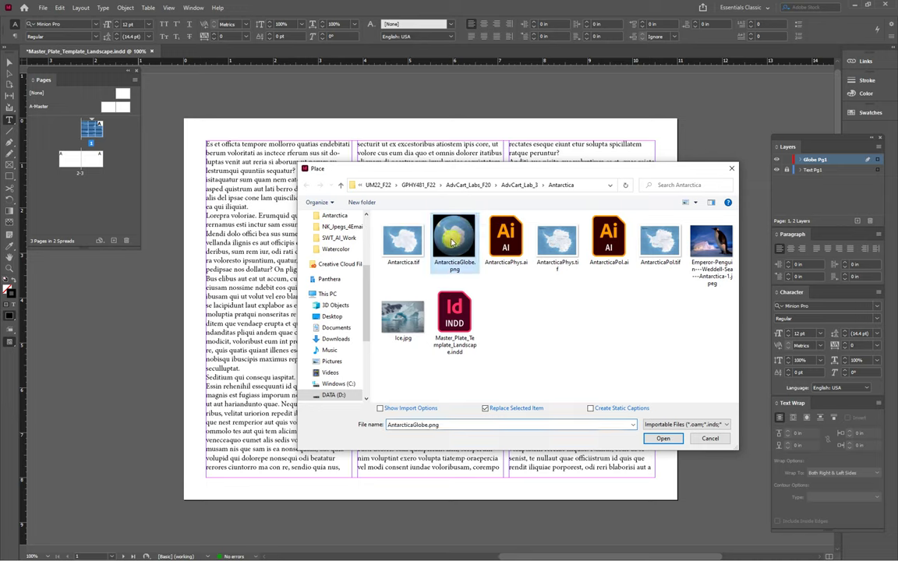
pyautogui.click(662, 438)
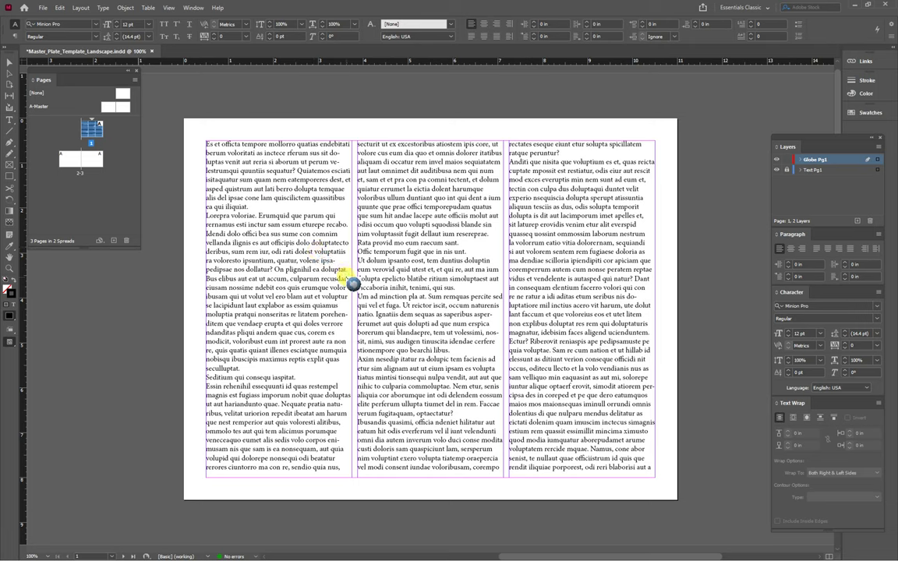
pyautogui.moveTo(201, 142); pyautogui.dragTo(213, 148)
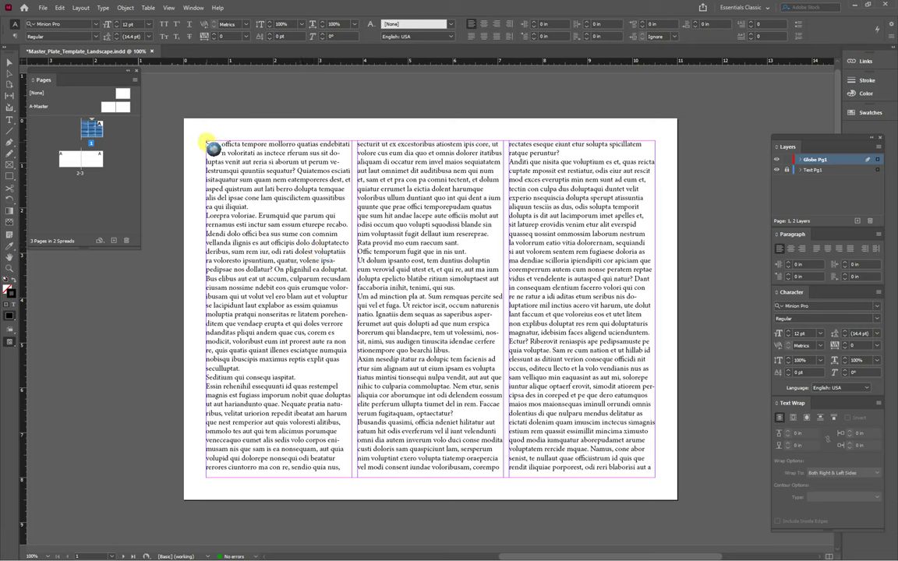
pyautogui.click(208, 144)
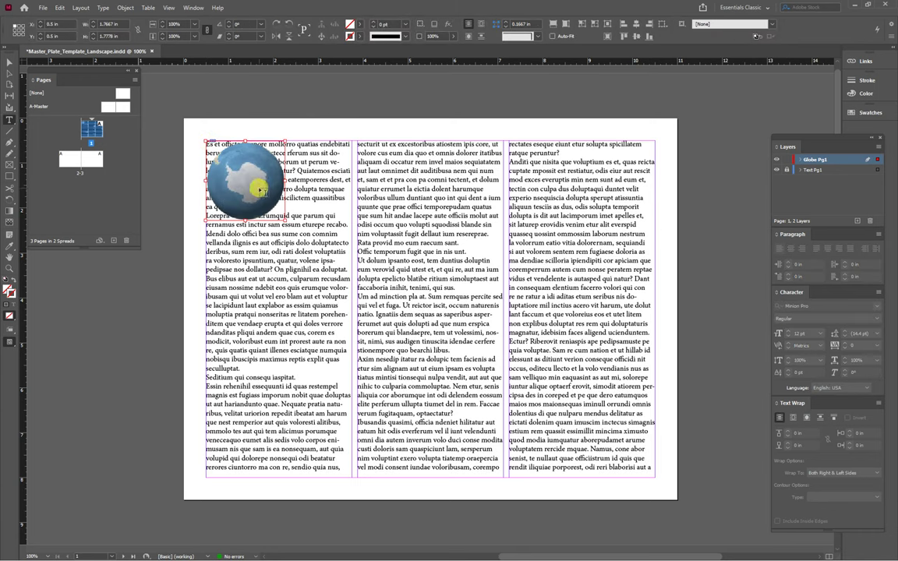
# Step: Resize the globe frame to 1.9012 × 1.875 in, fitting and scaling the image within it
pyautogui.click(9, 60)
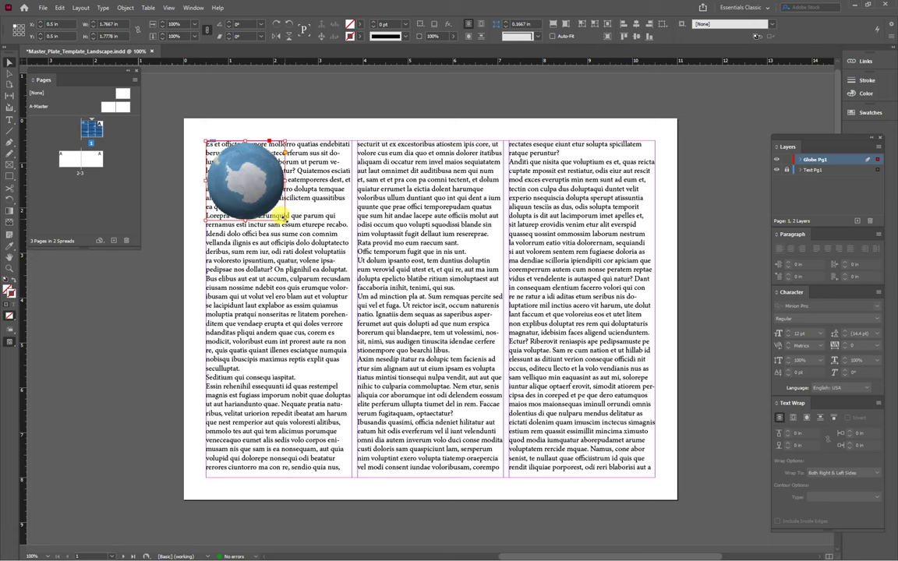
pyautogui.moveTo(281, 217); pyautogui.dragTo(301, 234)
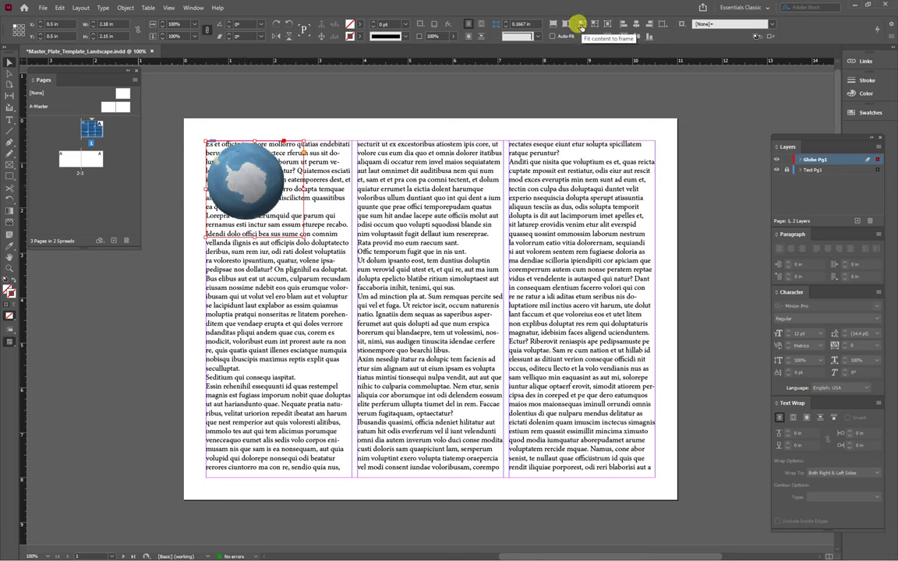
pyautogui.click(580, 26)
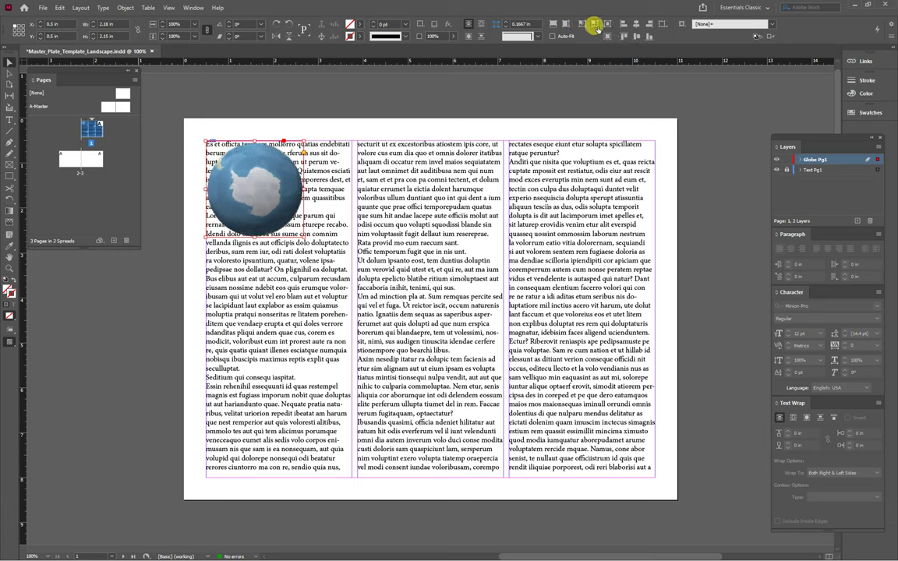
pyautogui.doubleClick(290, 225)
pyautogui.moveTo(290, 226); pyautogui.dragTo(281, 216)
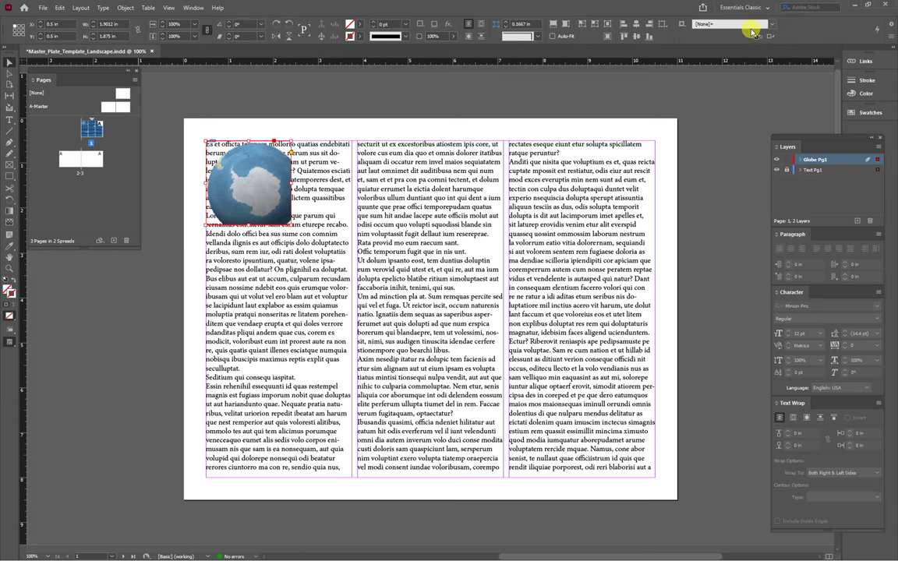
pyautogui.click(190, 9)
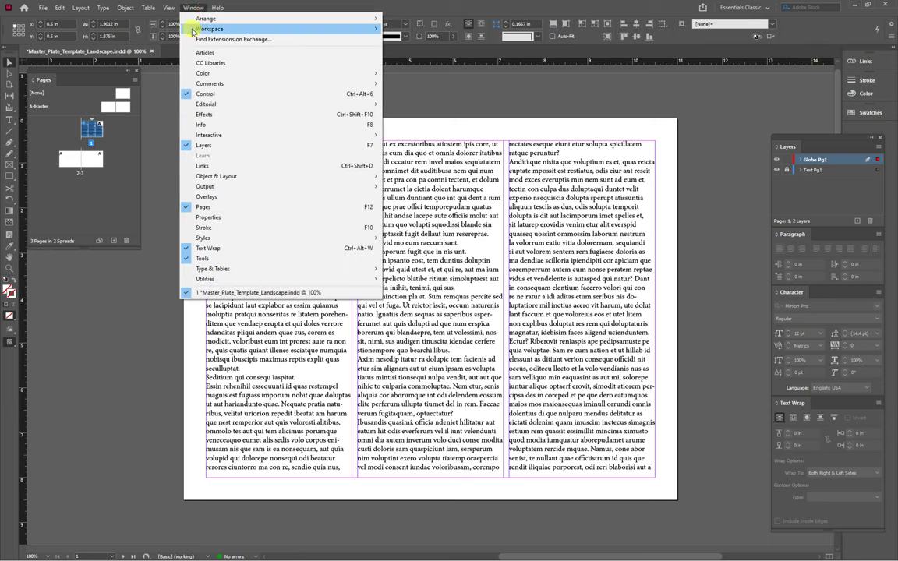
# Step: Fit the globe image proportionally inside its frame using the Properties panel
pyautogui.click(218, 216)
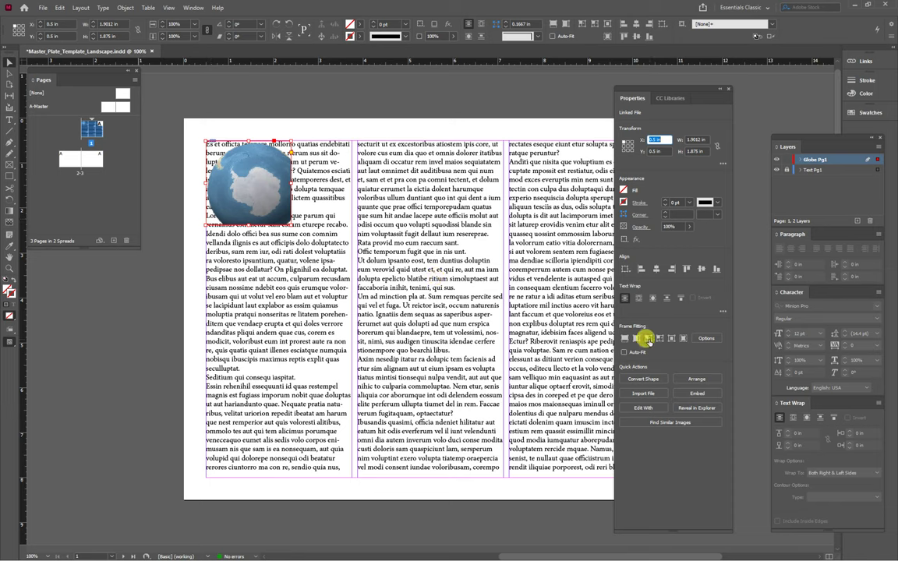
pyautogui.click(646, 339)
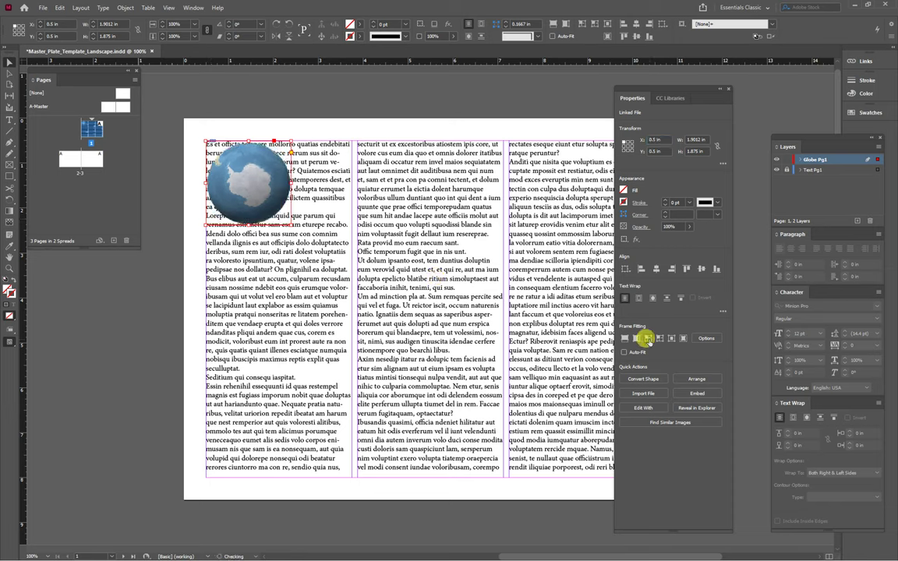
pyautogui.click(727, 89)
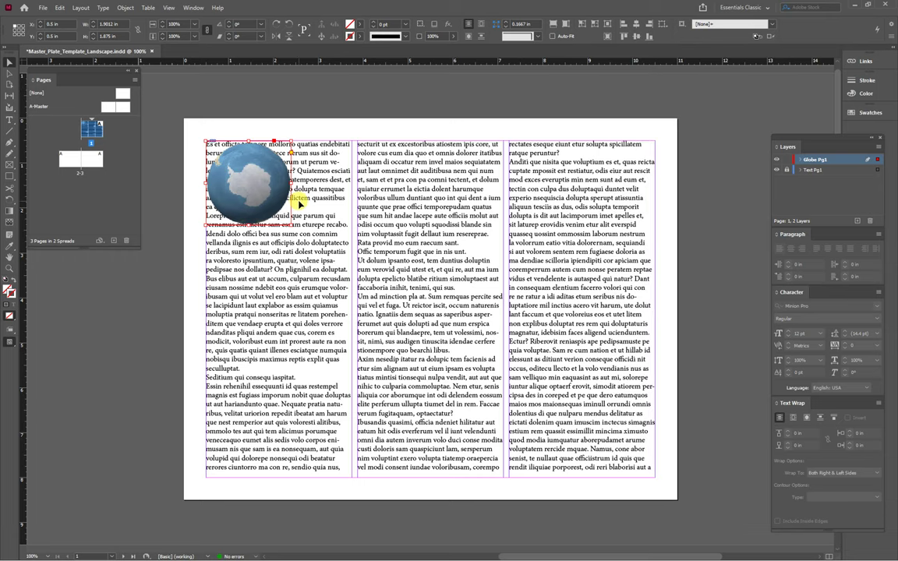
pyautogui.moveTo(180, 124); pyautogui.dragTo(306, 238)
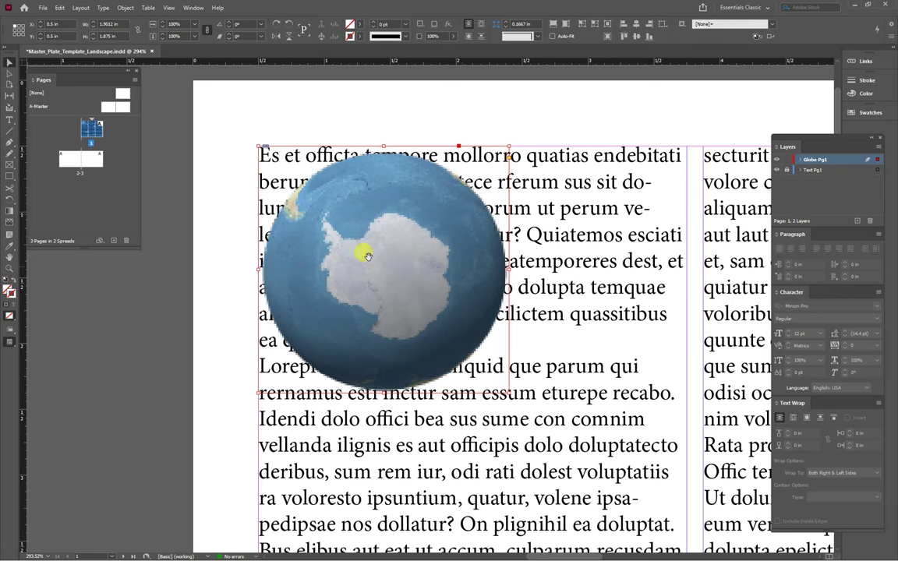
# Step: Set the display performance to High Quality Display to render the globe sharply
pyautogui.click(168, 7)
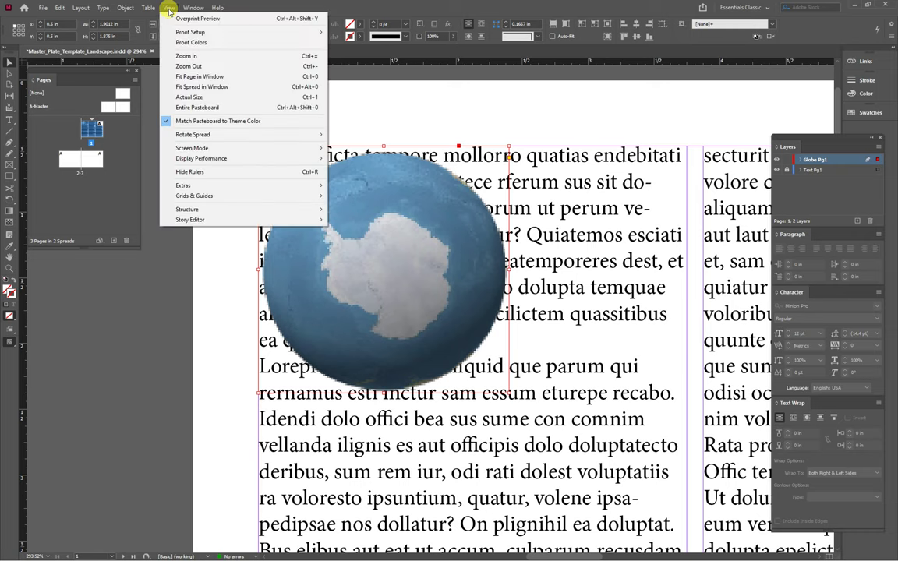
pyautogui.moveTo(201, 158)
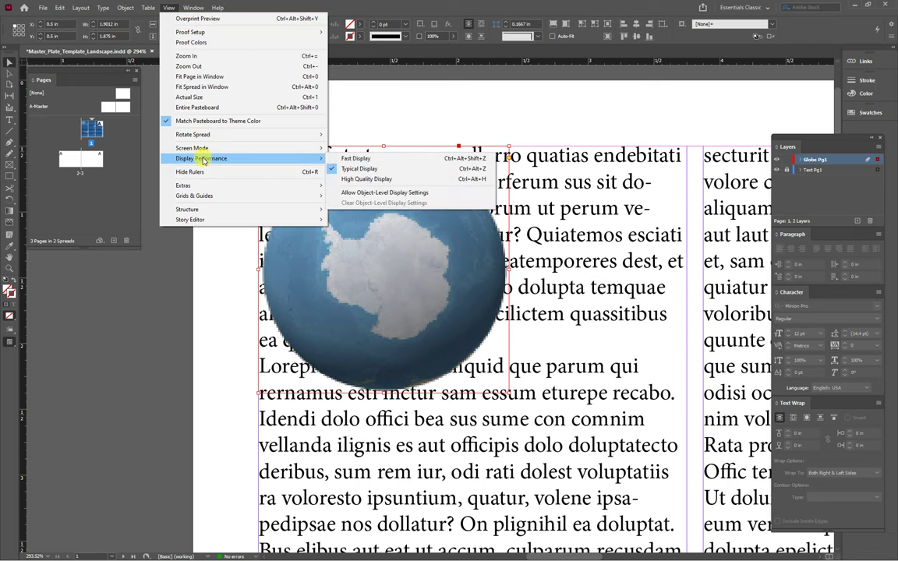
pyautogui.click(368, 183)
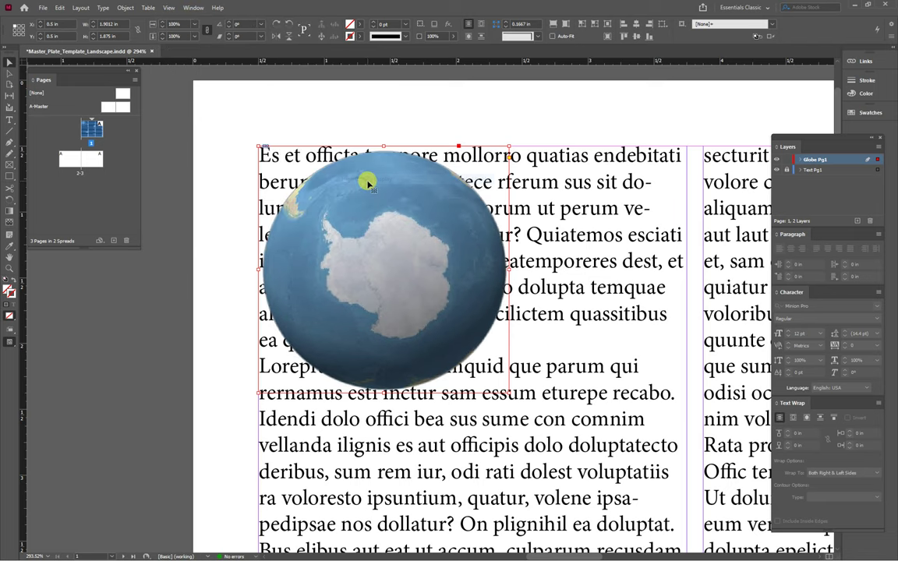
# Step: Wrap body text on both sides of the globe's detected edges with a 0.0625 in offset
pyautogui.click(805, 418)
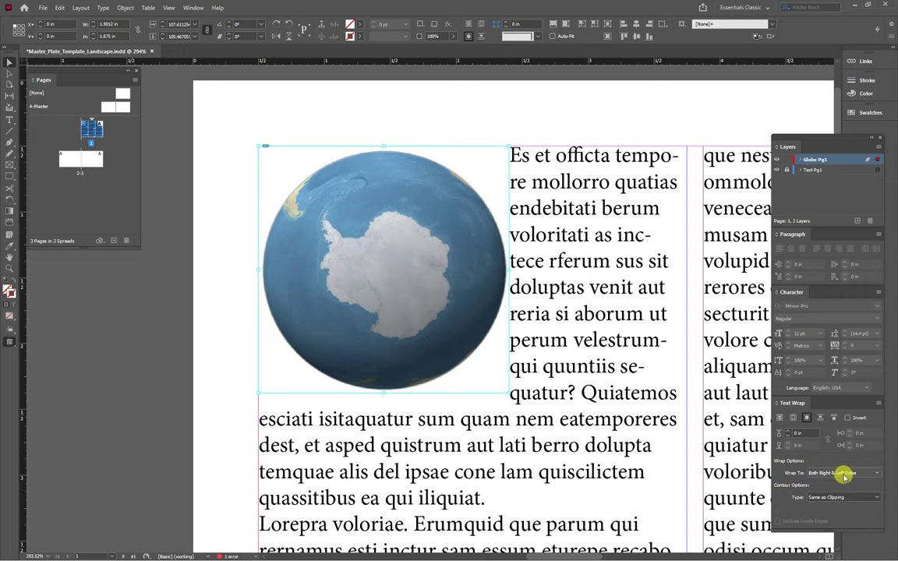
pyautogui.click(873, 473)
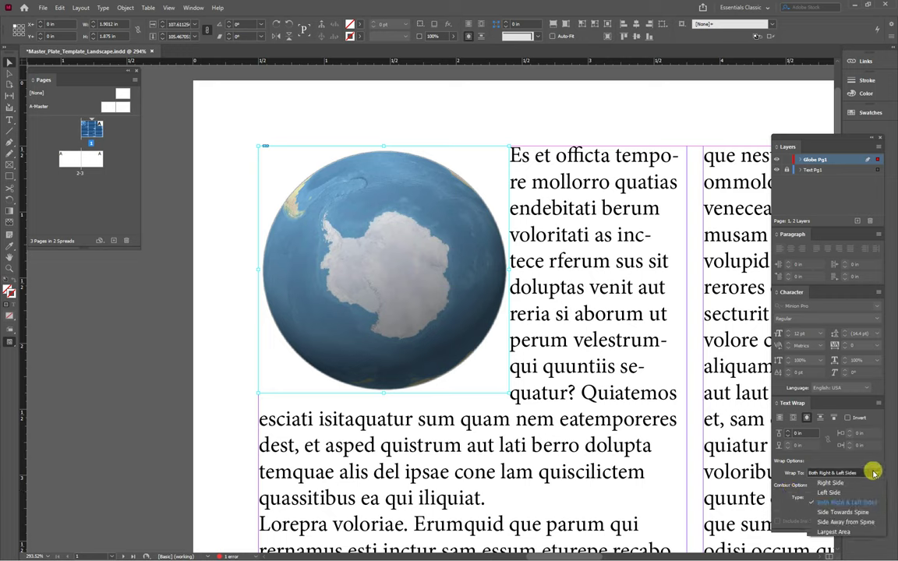
pyautogui.click(782, 495)
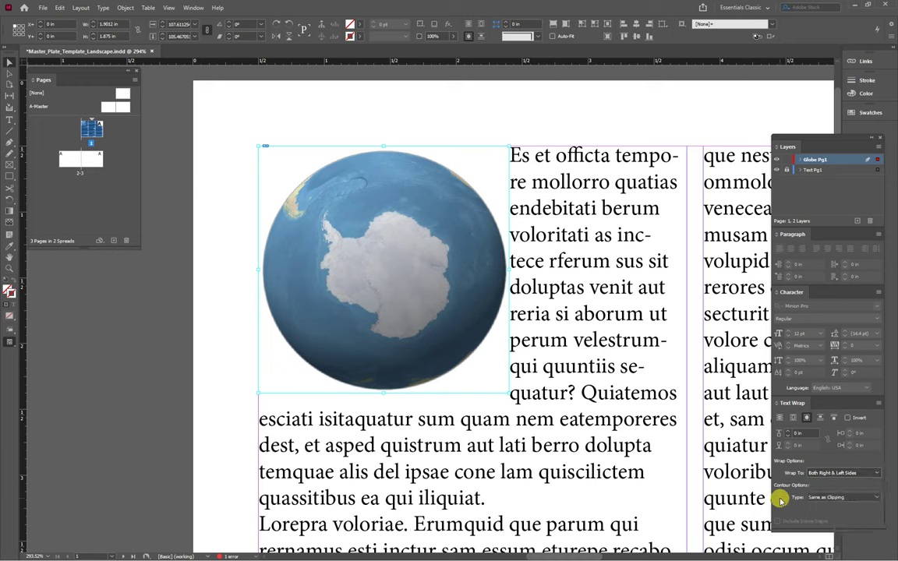
pyautogui.click(873, 498)
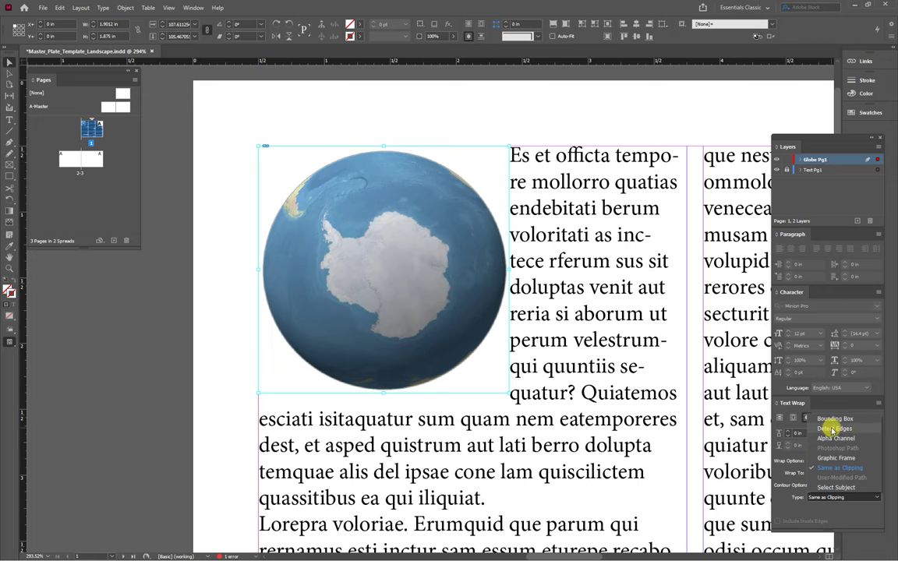
pyautogui.click(833, 428)
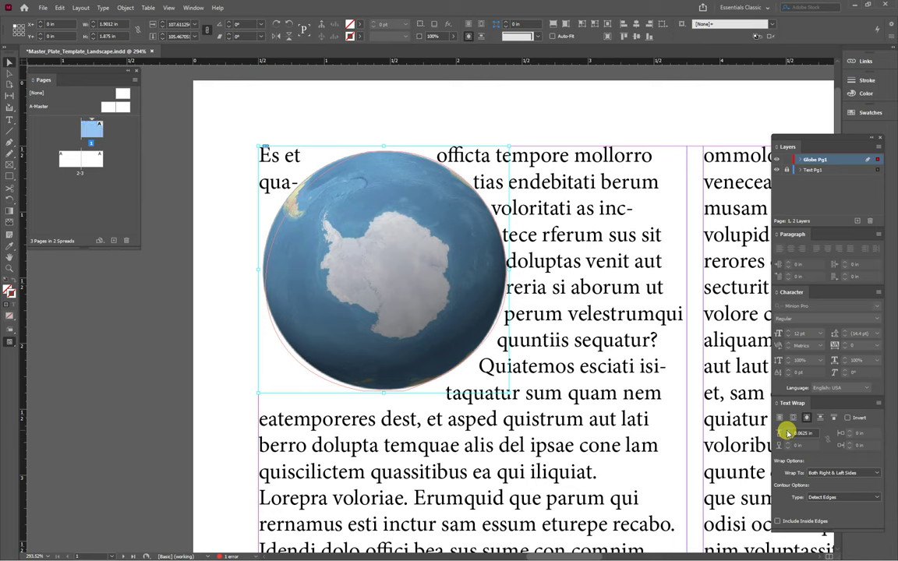
pyautogui.click(788, 433)
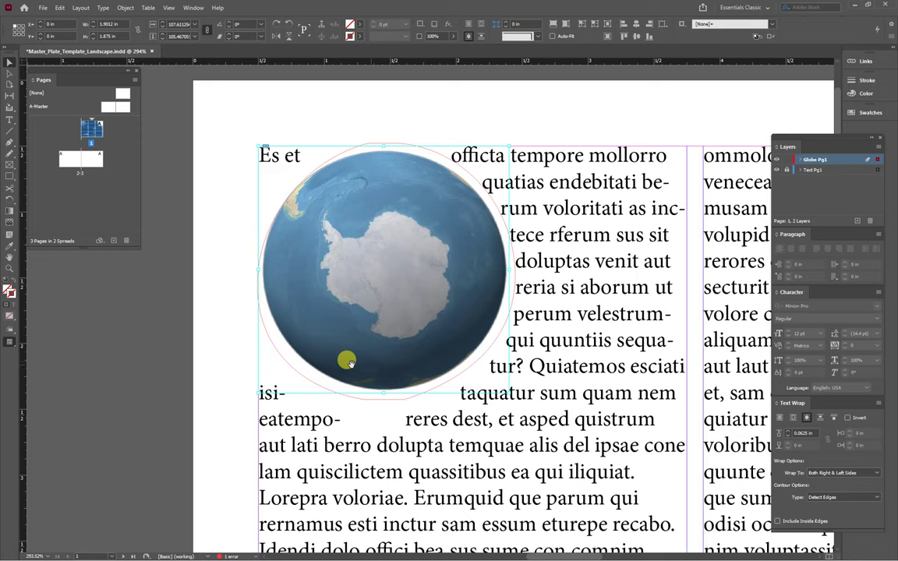
pyautogui.click(9, 73)
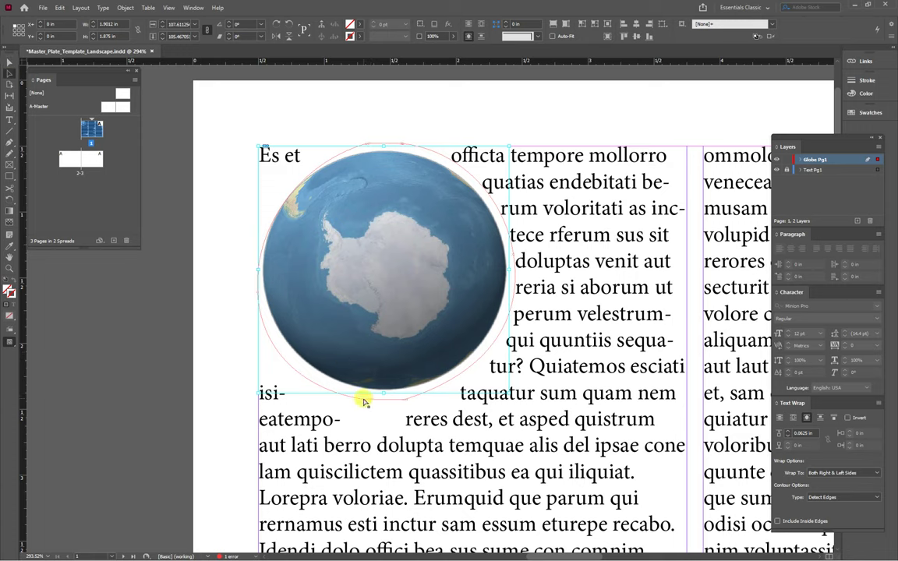
# Step: Nudge the globe wrap's bottom anchor up twice and drag a left anchor inward to hug the globe
pyautogui.moveTo(260, 277); pyautogui.dragTo(472, 445)
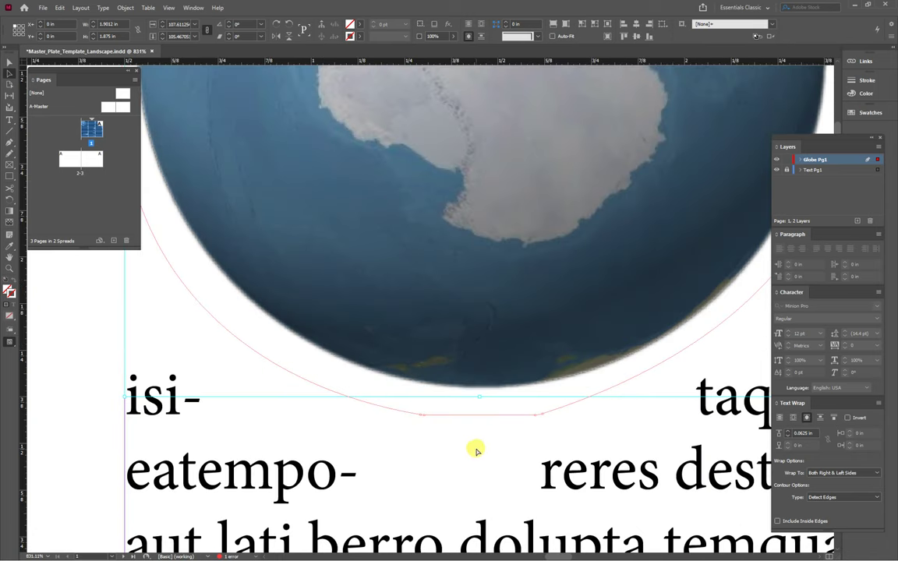
pyautogui.click(421, 415)
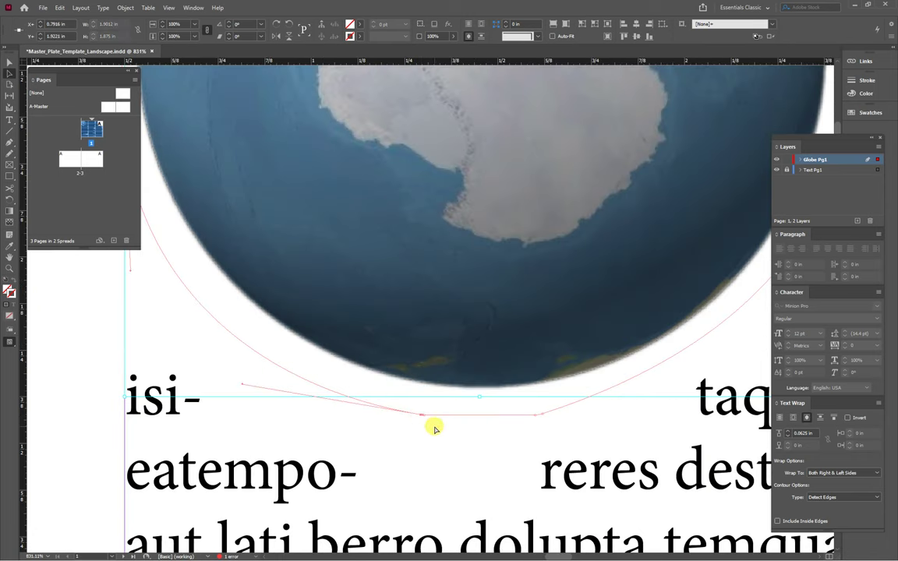
pyautogui.click(427, 418)
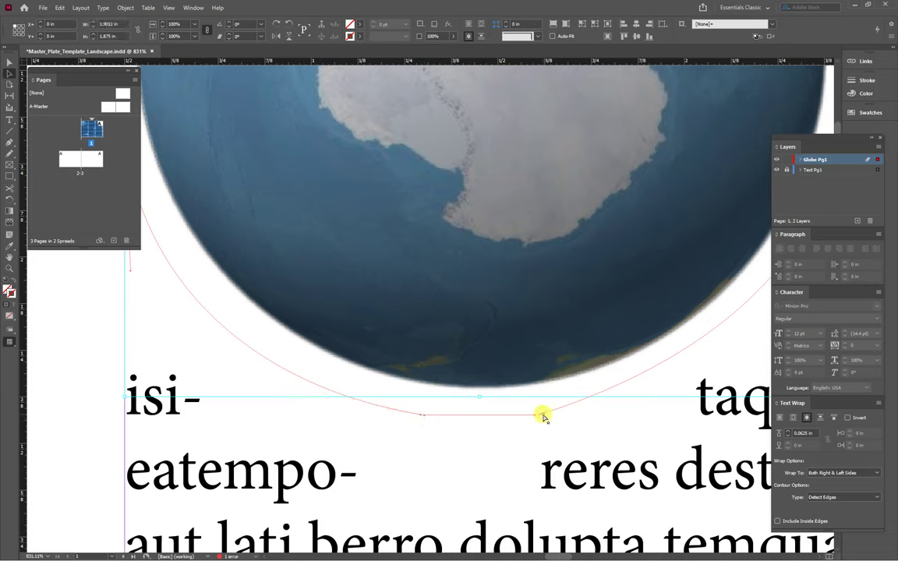
pyautogui.press('Up')
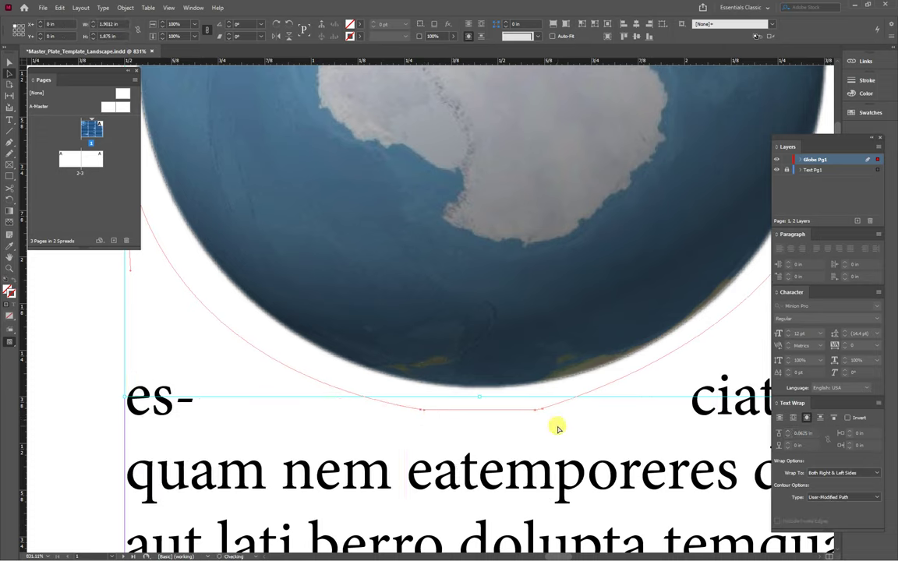
pyautogui.press('Up')
pyautogui.press('Up')
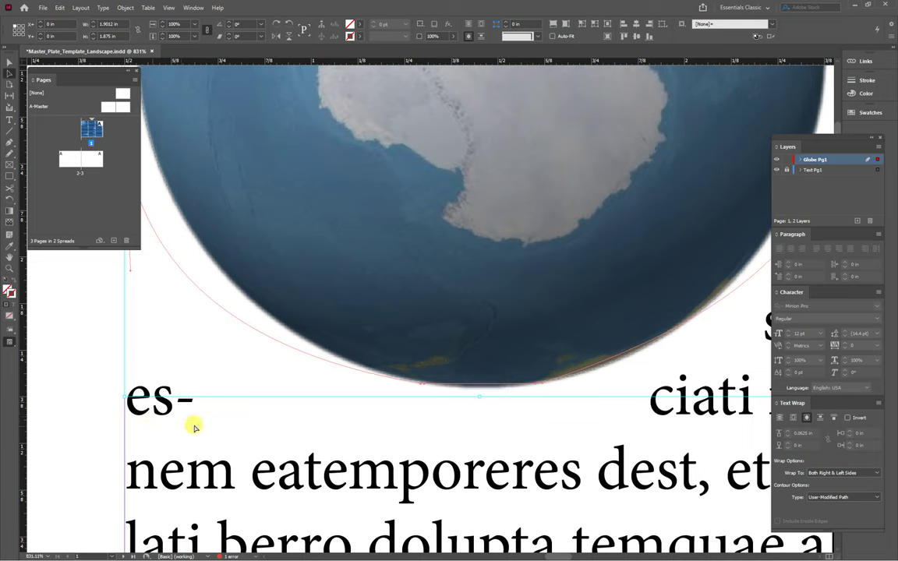
pyautogui.moveTo(242, 421); pyautogui.dragTo(405, 450)
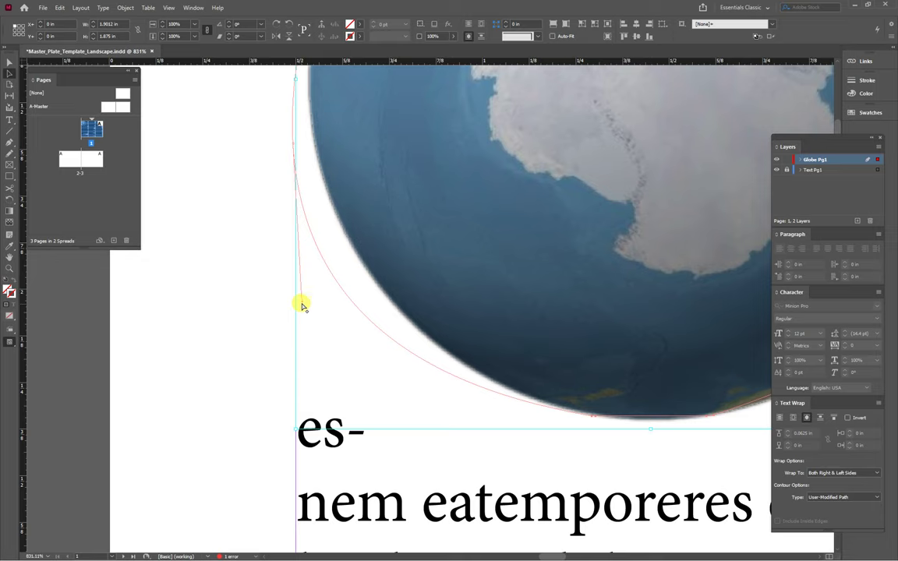
pyautogui.moveTo(303, 305); pyautogui.dragTo(284, 525)
pyautogui.moveTo(401, 444); pyautogui.dragTo(396, 438)
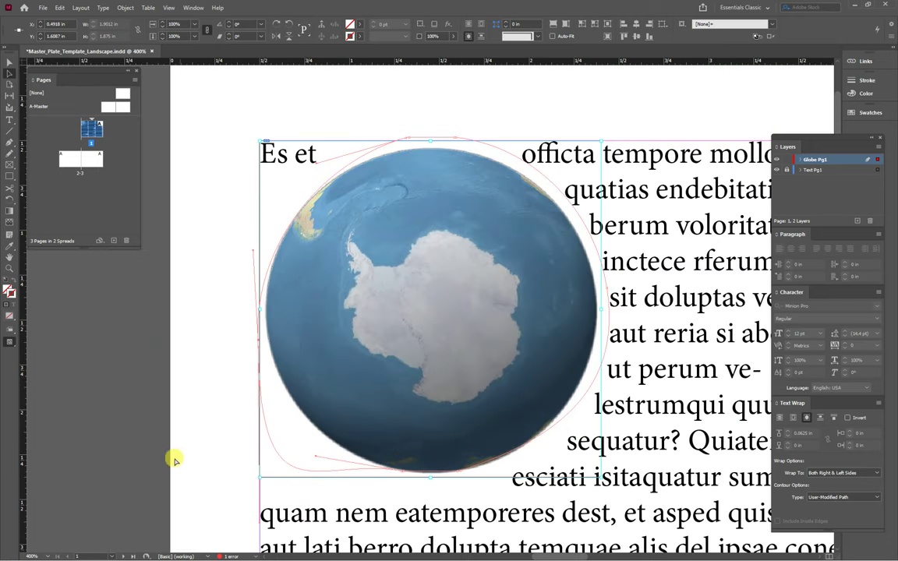
# Step: On the Text Pg1 layer, insert a tab before the paragraph's opening words to push them right
pyautogui.click(210, 452)
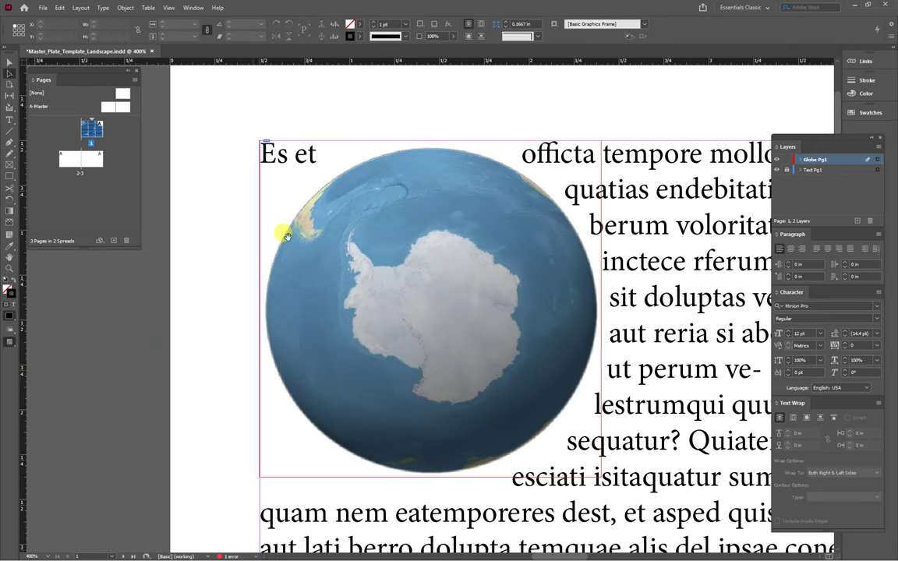
pyautogui.click(288, 158)
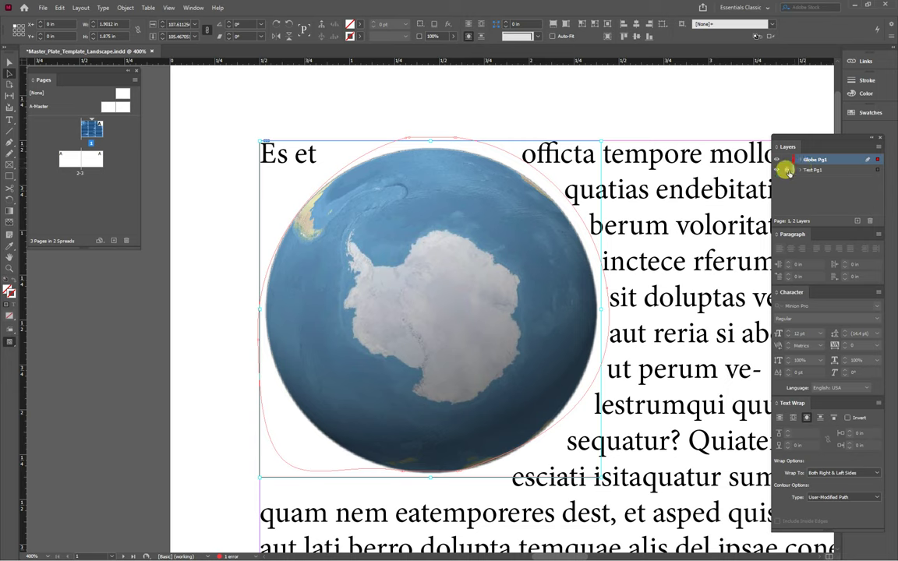
pyautogui.click(785, 168)
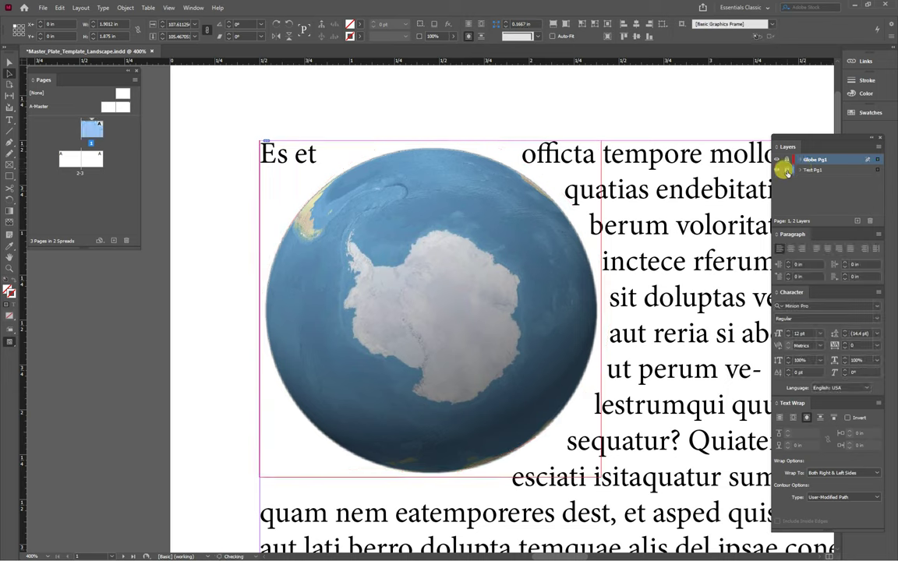
pyautogui.click(287, 158)
pyautogui.doubleClick(260, 151)
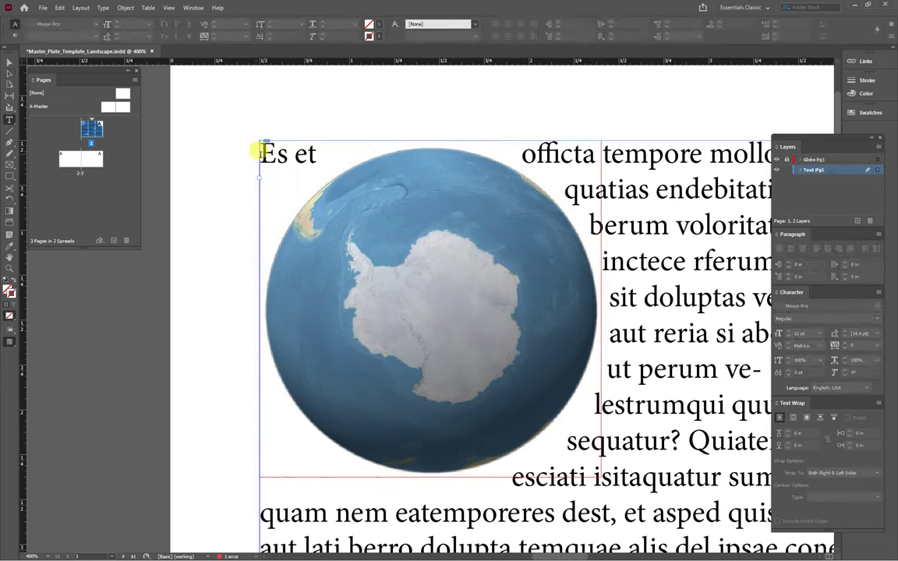
pyautogui.press('Tab')
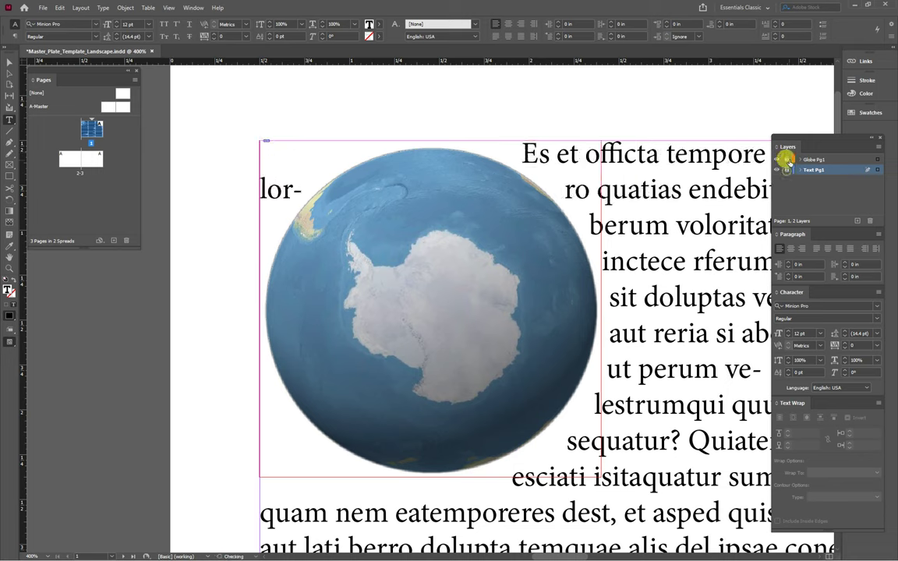
pyautogui.press('Escape')
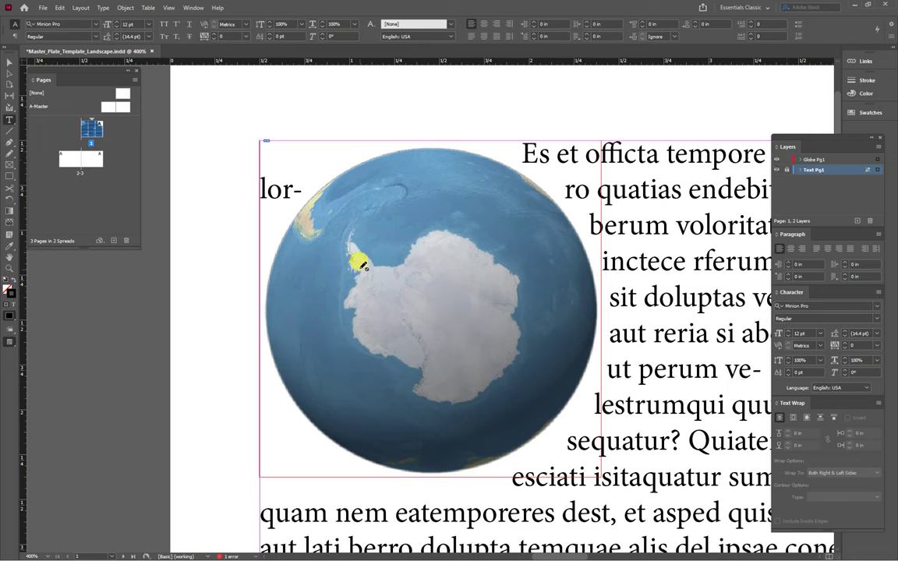
# Step: Drag the globe's upper-left wrap anchor up so 'lorro' reflows beside the globe
pyautogui.click(8, 73)
pyautogui.click(390, 296)
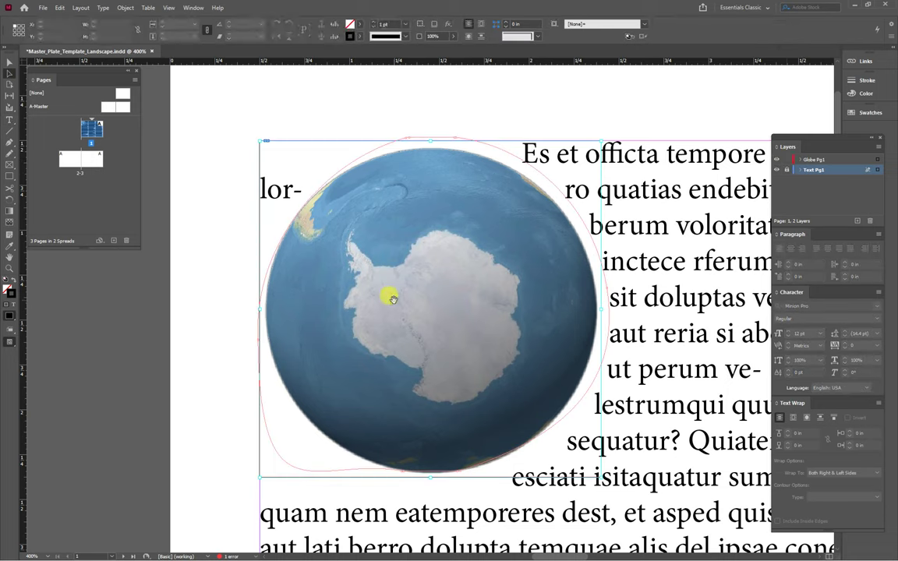
pyautogui.click(259, 342)
pyautogui.moveTo(254, 254); pyautogui.dragTo(260, 175)
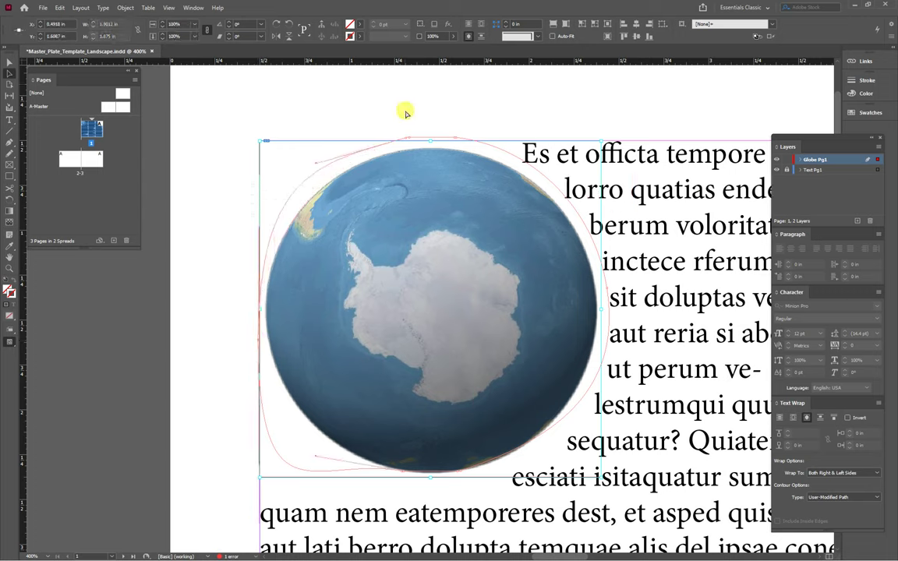
pyautogui.click(256, 113)
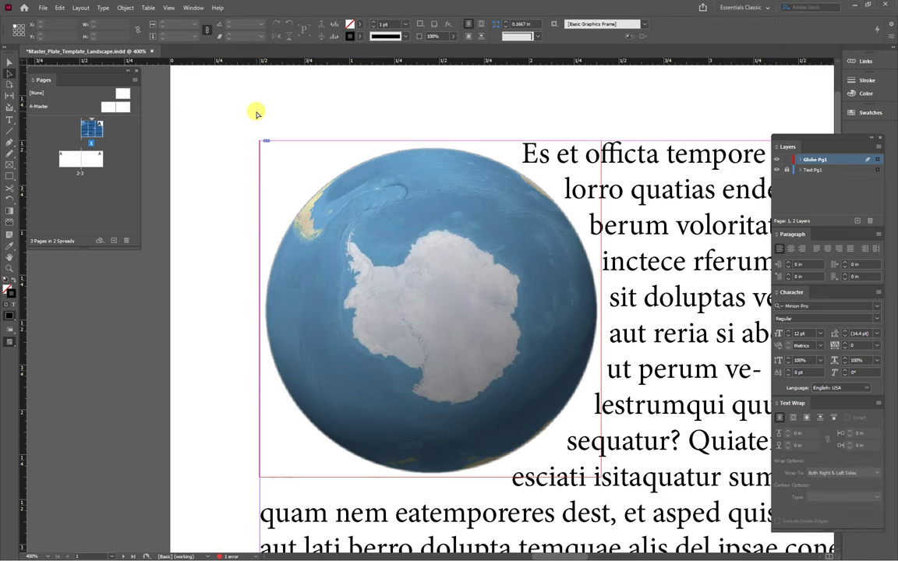
# Step: Fit page 1 in the window, check it in Preview screen mode, then return to Normal mode
pyautogui.hotkey('ctrl', '0')
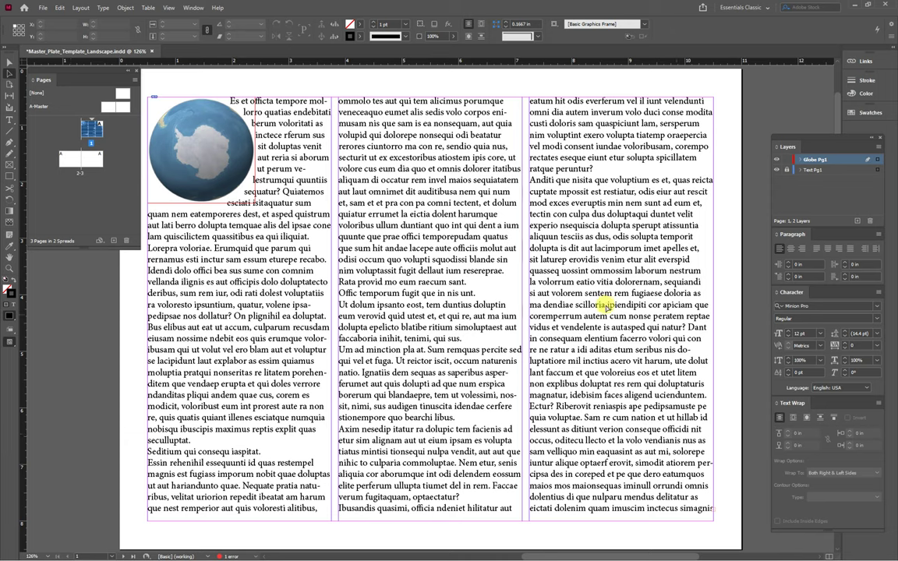
pyautogui.click(168, 8)
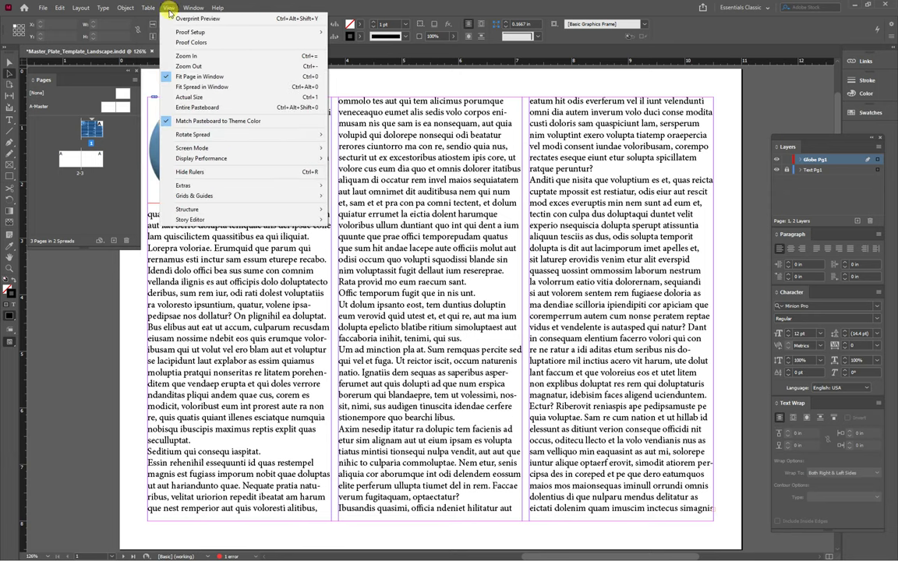
pyautogui.moveTo(180, 147)
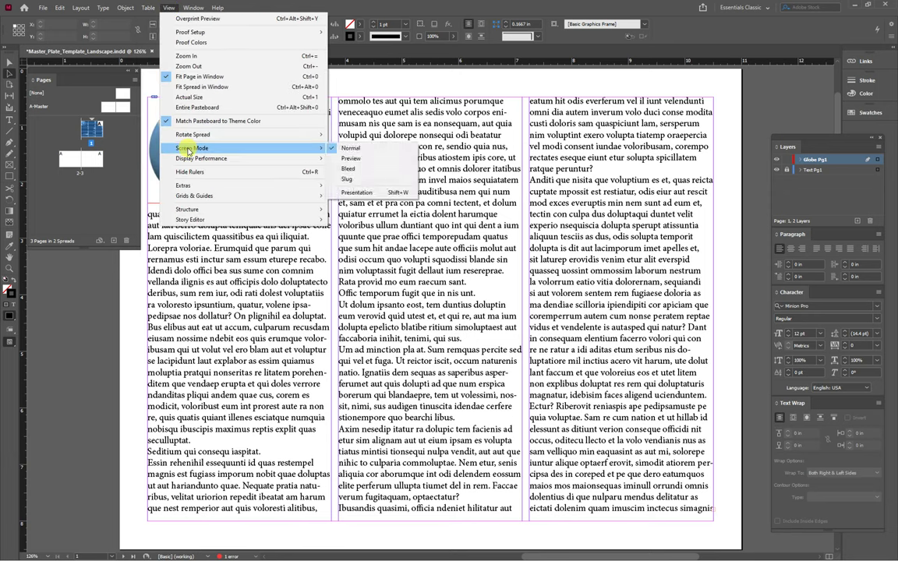
pyautogui.click(349, 159)
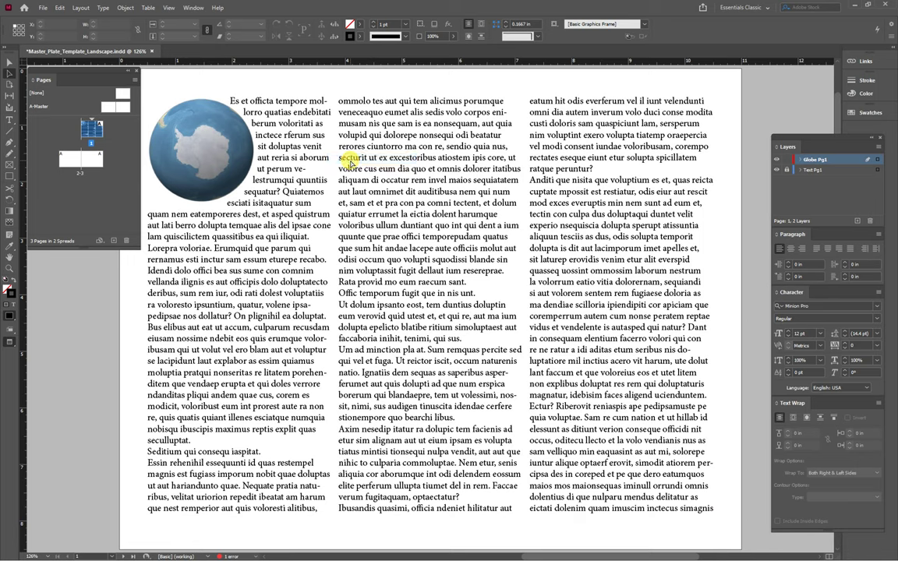
pyautogui.click(168, 8)
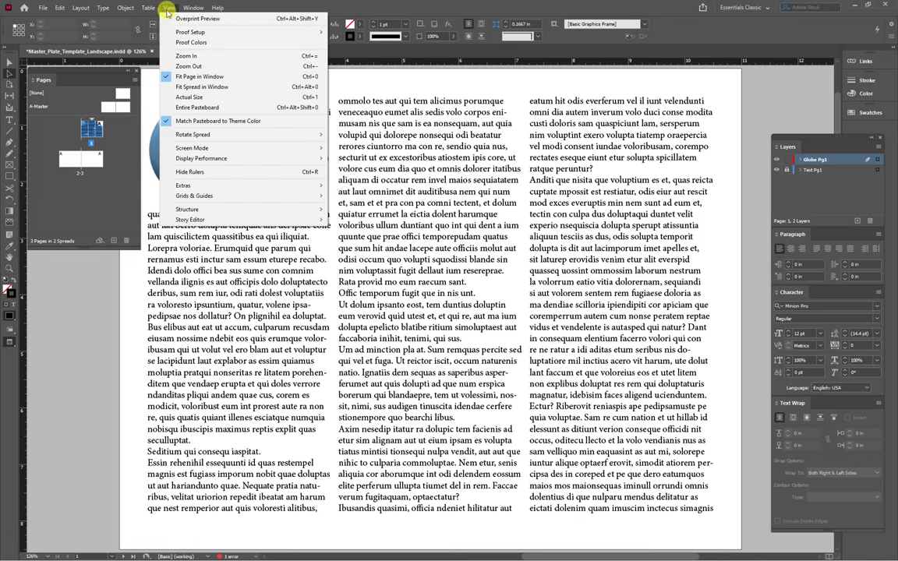
pyautogui.moveTo(187, 148)
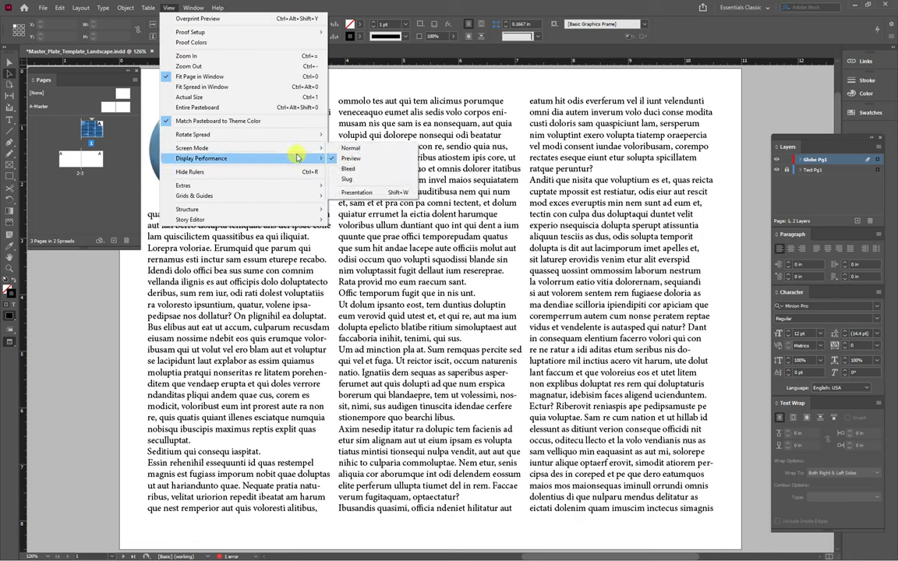
pyautogui.click(349, 149)
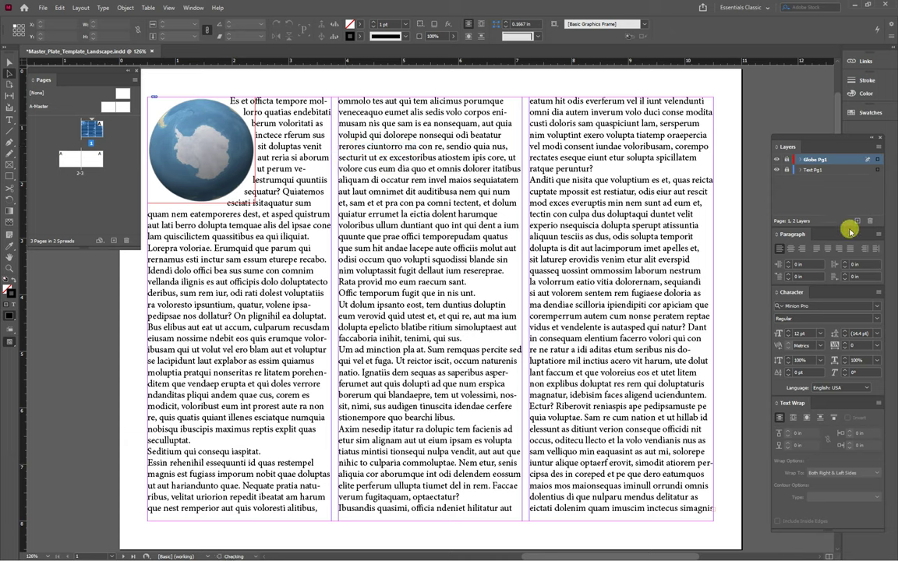
# Step: Create a new layer and name it Pics Pg1 in Layer Options
pyautogui.click(857, 222)
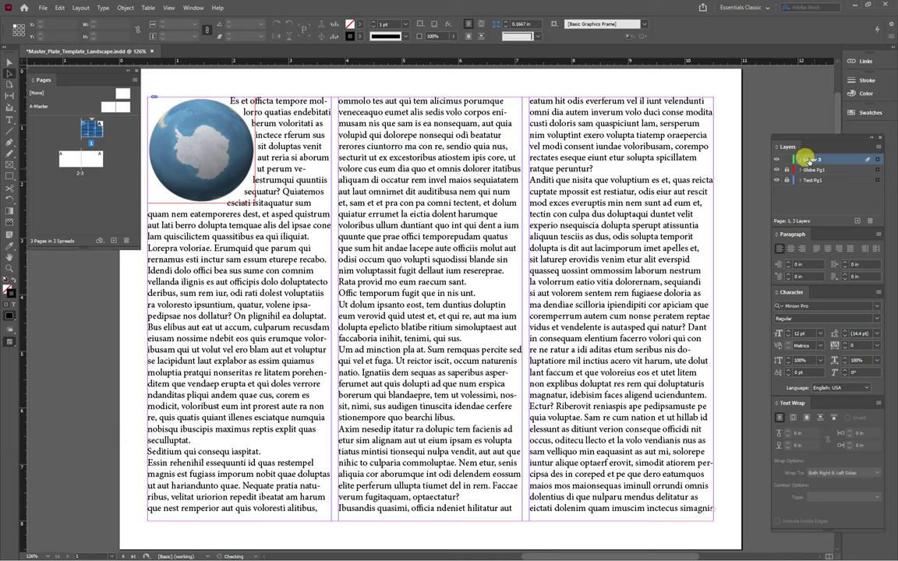
pyautogui.doubleClick(811, 159)
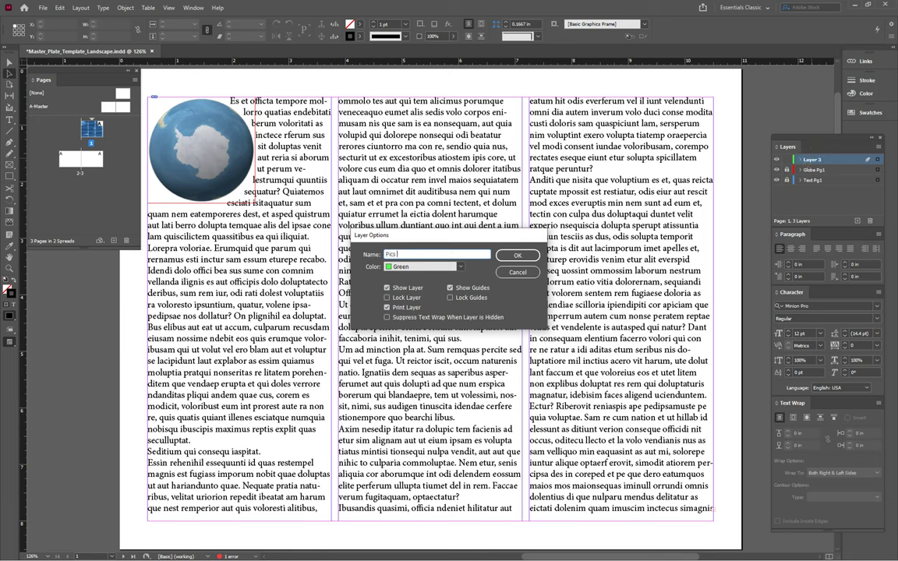
pyautogui.click(516, 254)
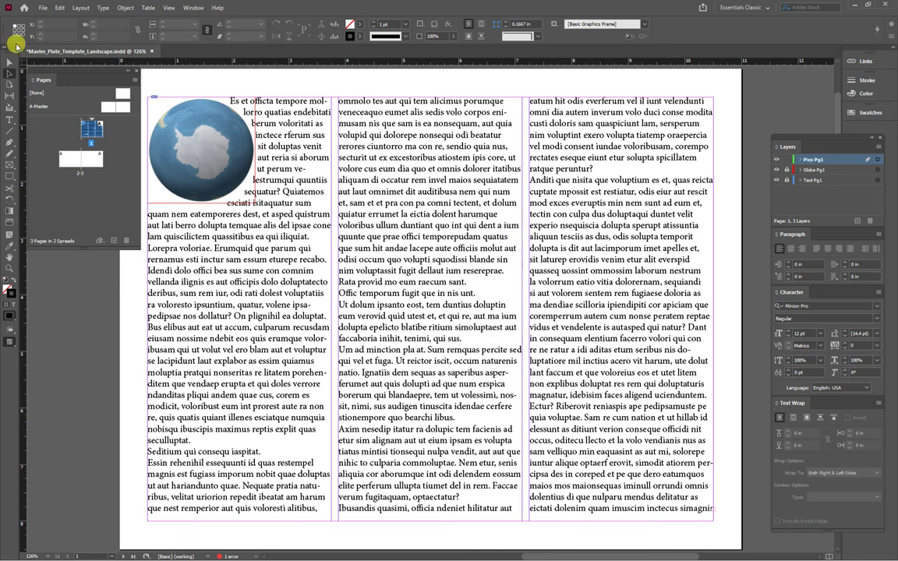
# Step: Load the Emperor Penguin jpeg for placing, undoing the first oversized placement
pyautogui.click(41, 7)
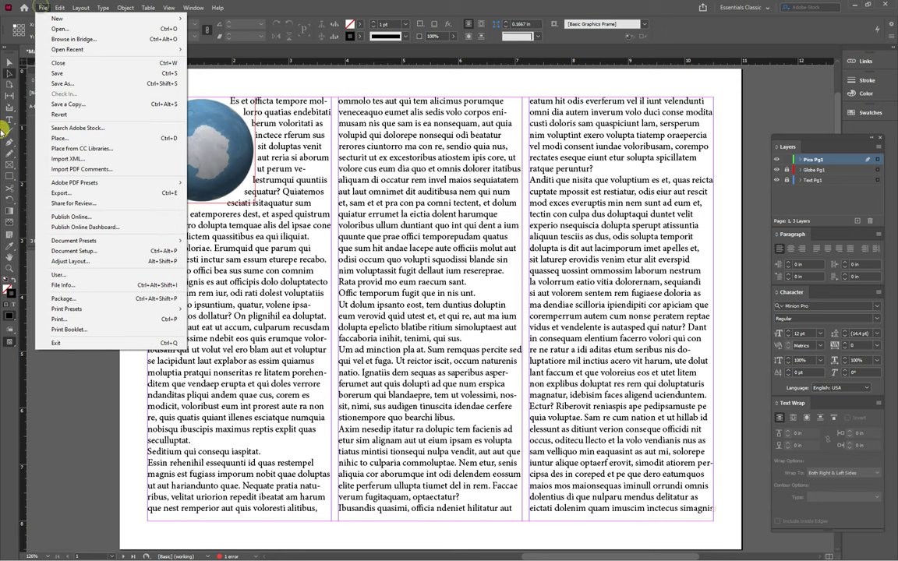
pyautogui.click(59, 139)
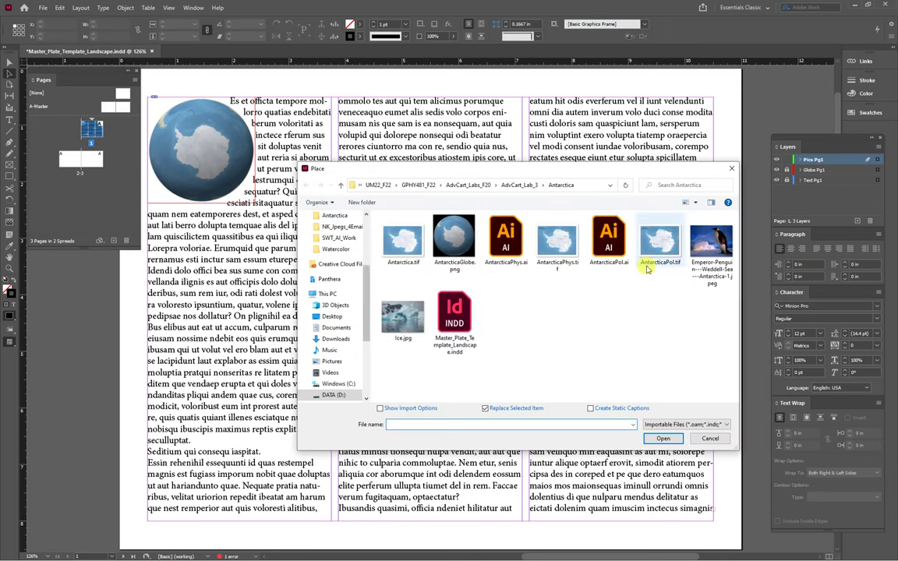
pyautogui.click(709, 243)
pyautogui.click(663, 438)
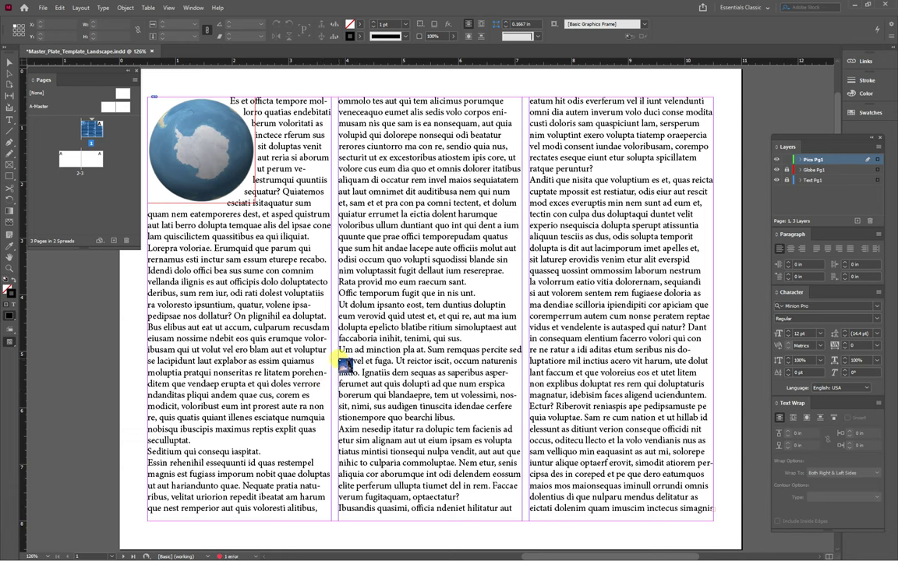
pyautogui.click(339, 359)
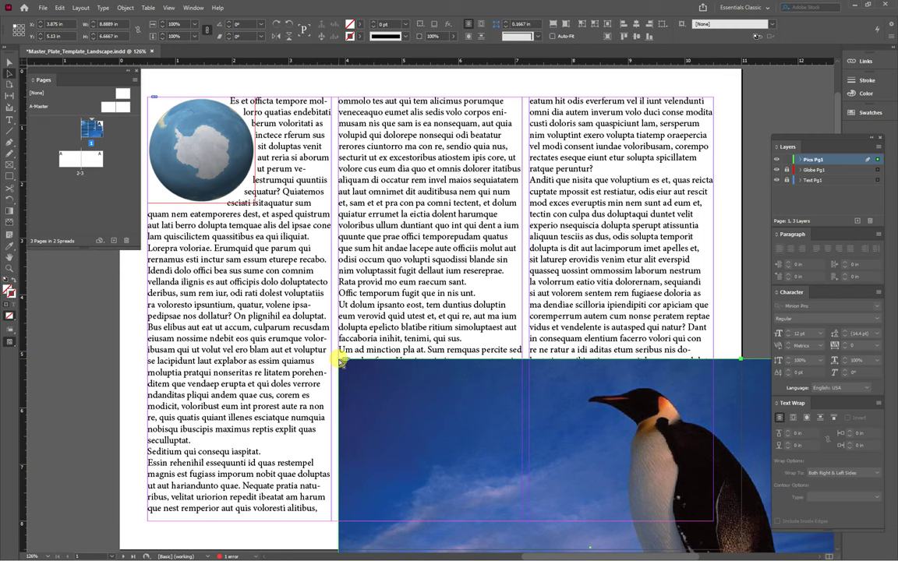
pyautogui.hotkey('ctrl', 'z')
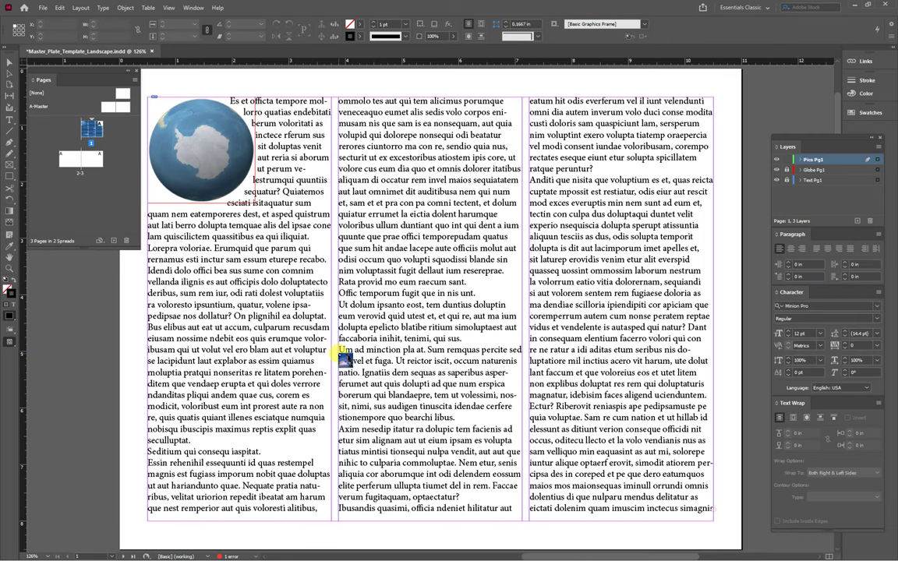
# Step: Draw a frame at the middle column's bottom, fit it to the photo, and shift the image down
pyautogui.moveTo(343, 357); pyautogui.dragTo(520, 509)
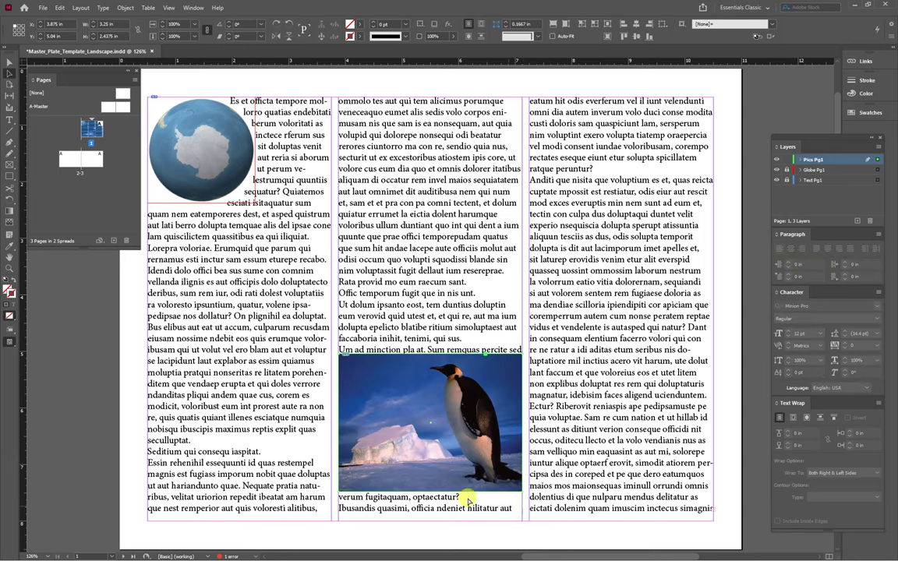
pyautogui.click(10, 62)
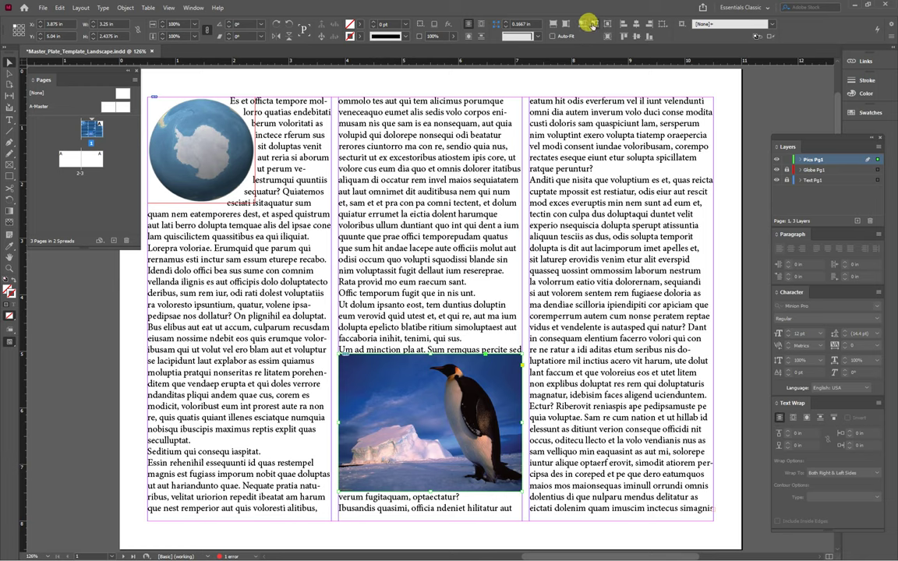
pyautogui.click(593, 25)
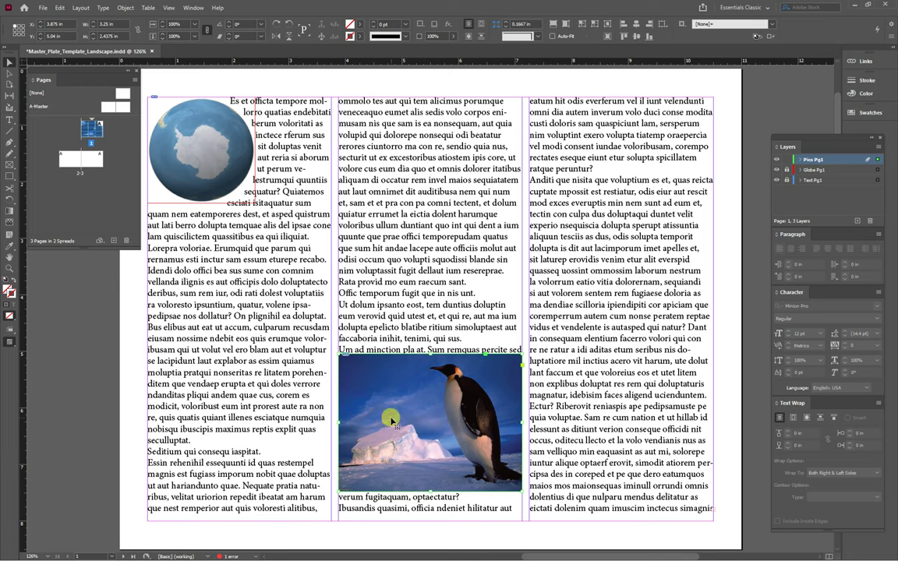
pyautogui.click(411, 431)
pyautogui.moveTo(415, 442); pyautogui.dragTo(413, 453)
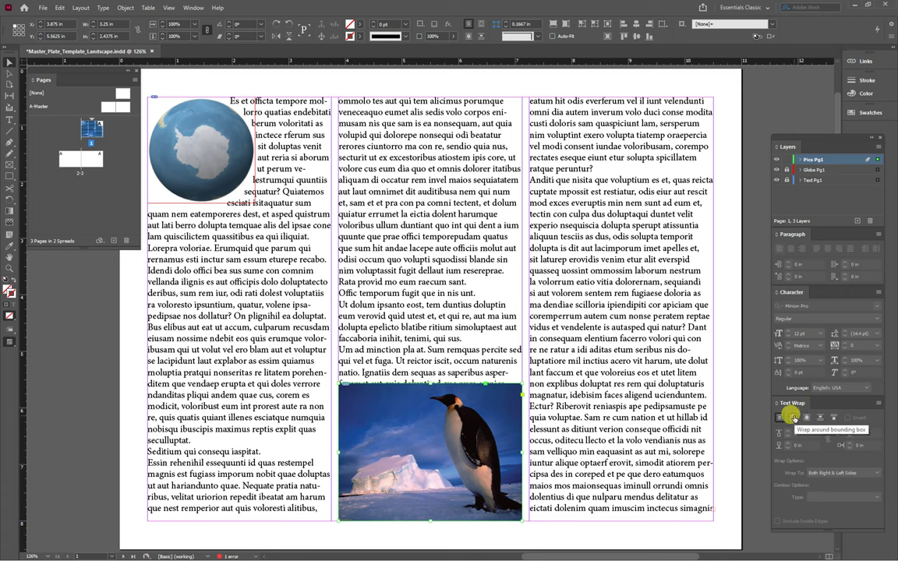
# Step: Apply bounding-box text wrap to the penguin photo with a 0.125 in top offset
pyautogui.click(793, 418)
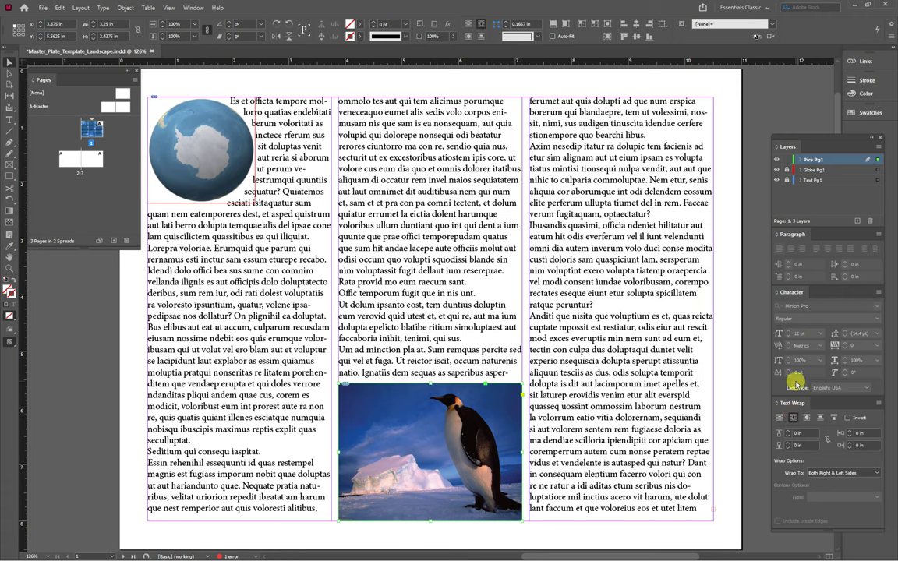
pyautogui.click(787, 431)
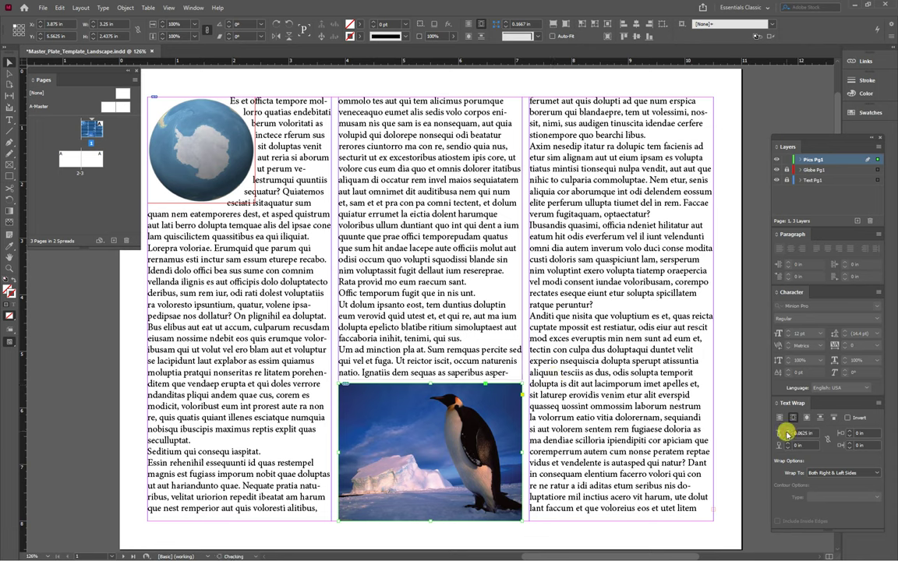
pyautogui.click(787, 432)
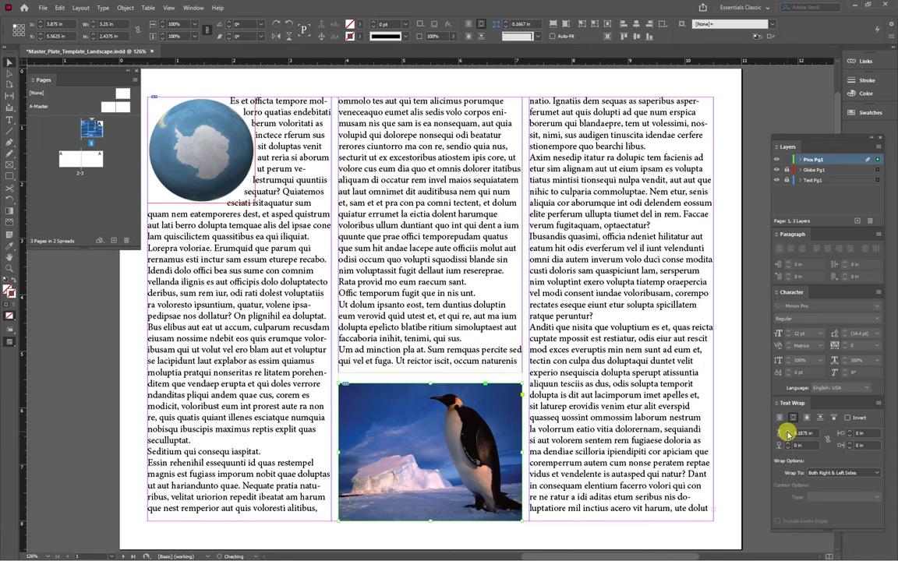
pyautogui.click(787, 436)
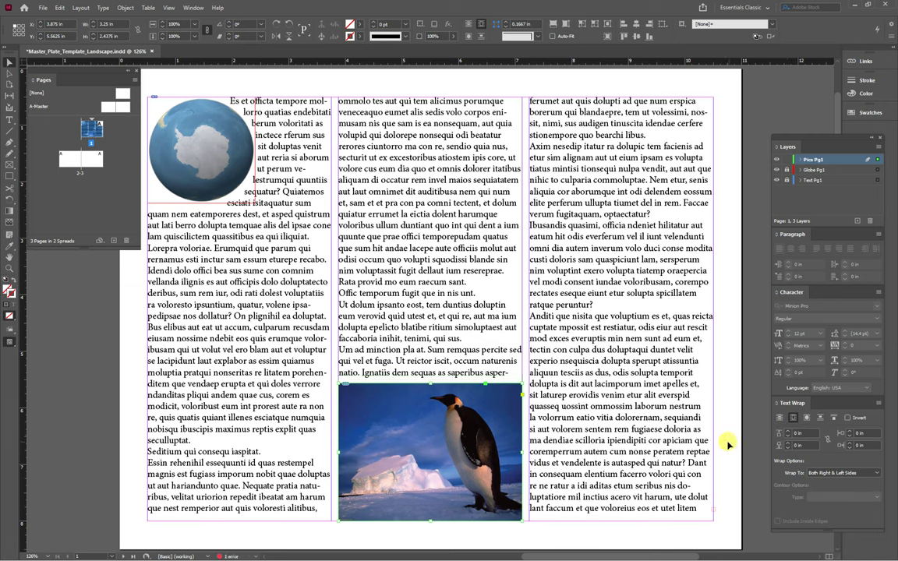
pyautogui.click(685, 535)
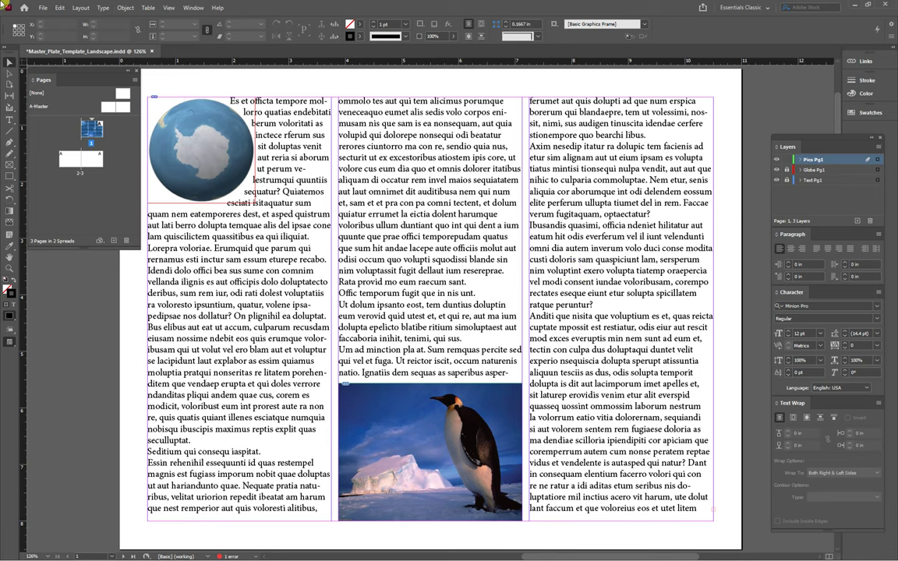
# Step: Place Ice.jpg in a frame across the top of the right column
pyautogui.click(43, 7)
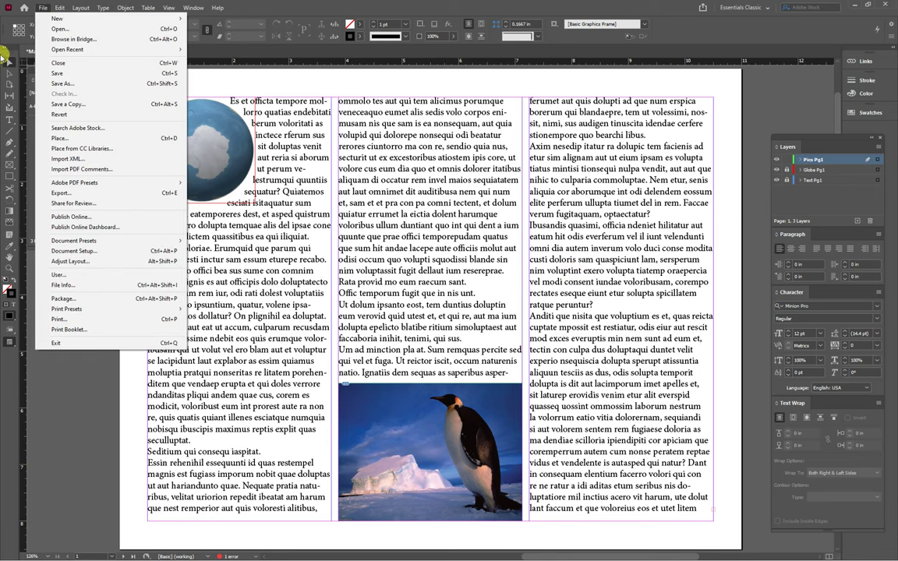
pyautogui.click(60, 138)
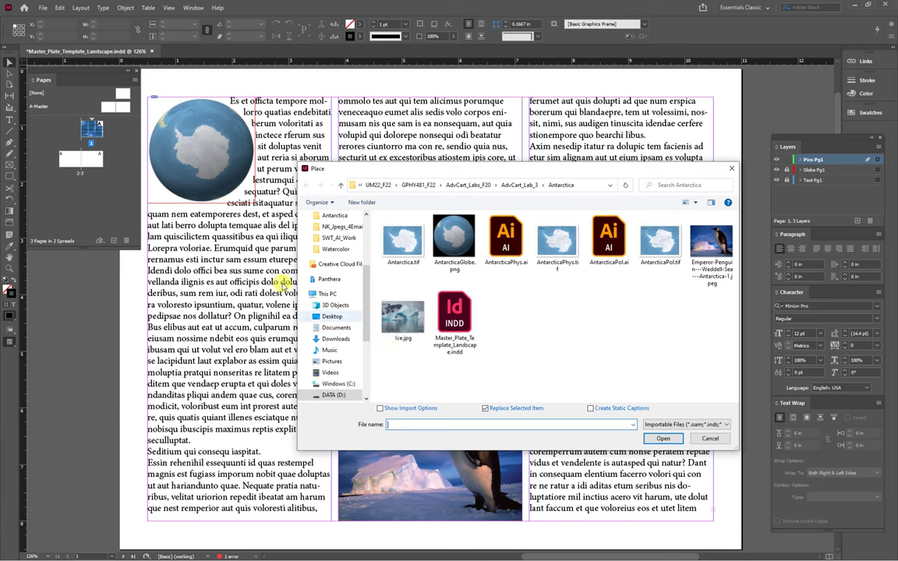
pyautogui.click(403, 318)
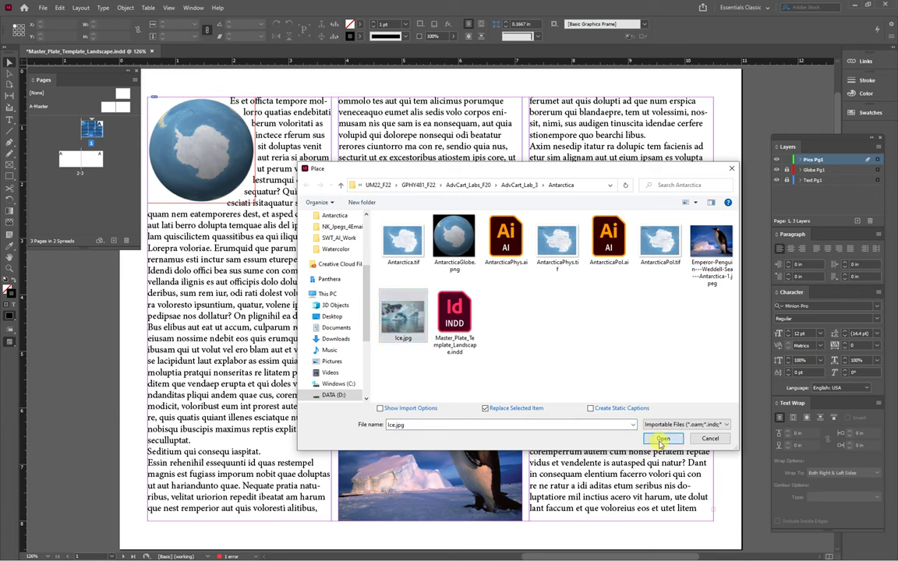
pyautogui.click(661, 439)
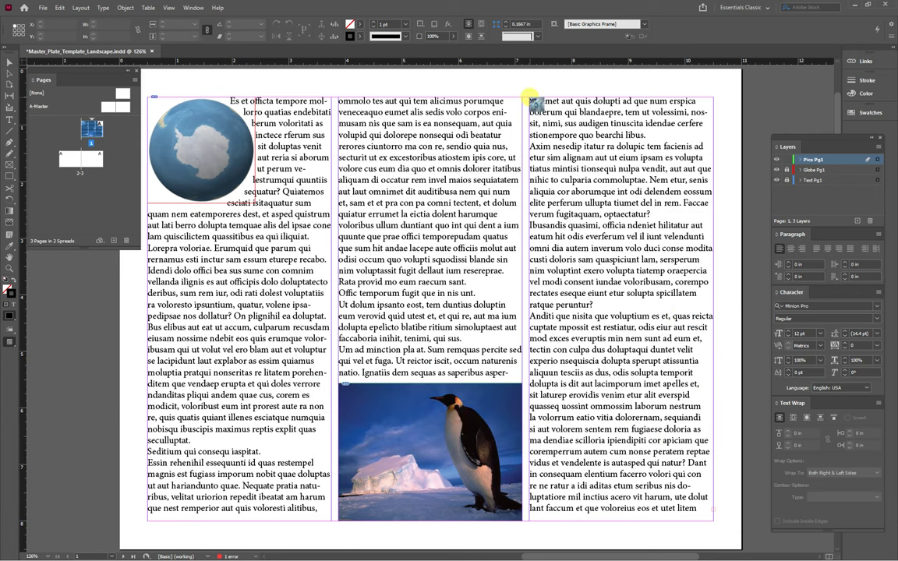
pyautogui.moveTo(532, 102); pyautogui.dragTo(657, 234)
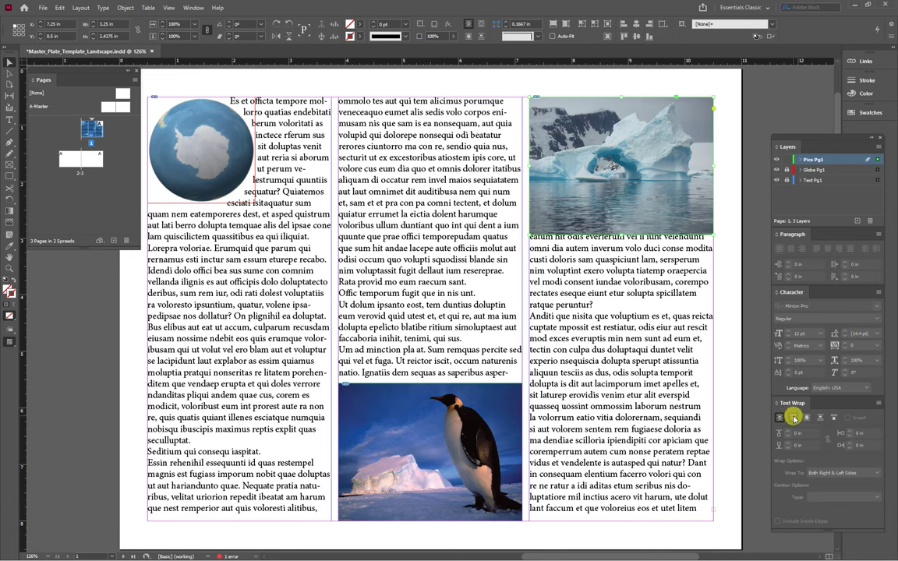
# Step: Wrap text around the iceberg photo's bounding box with a 0.0625 in bottom offset
pyautogui.click(791, 417)
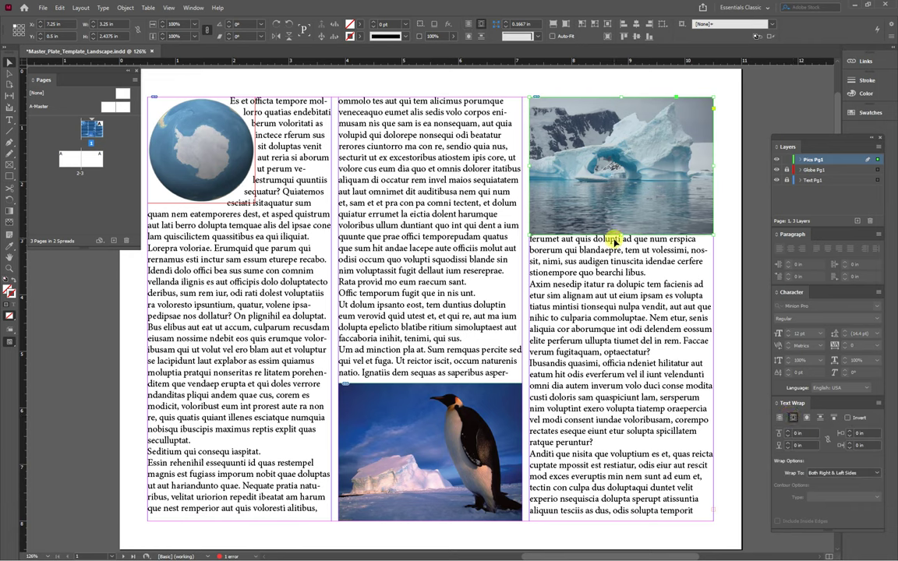
pyautogui.click(787, 450)
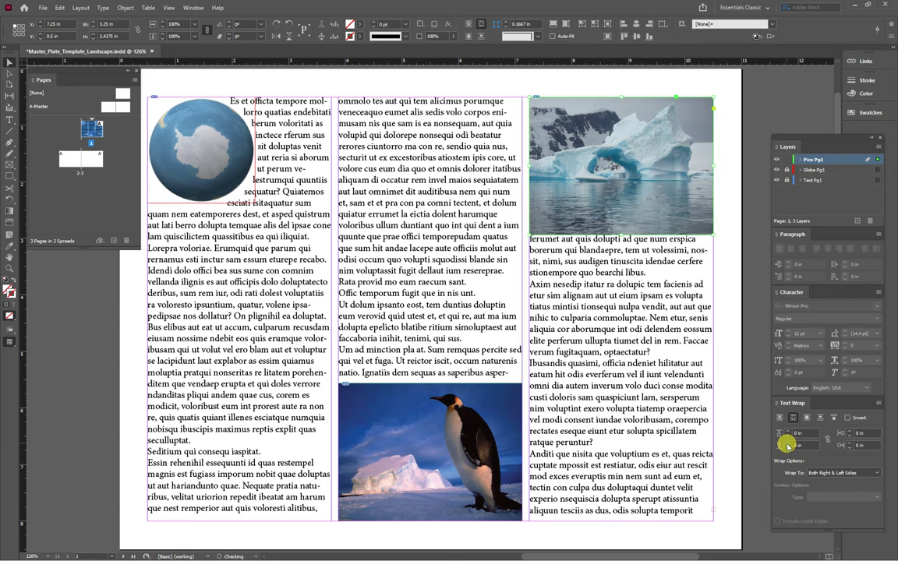
pyautogui.click(733, 425)
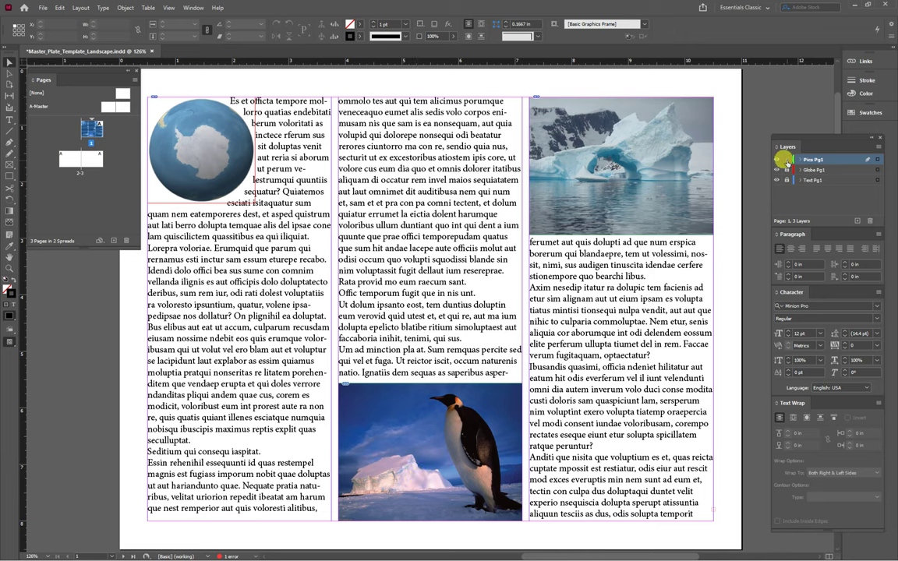
# Step: Lock Pics Pg1, unlock and activate Text Pg1, and select the right-column text frame
pyautogui.click(786, 159)
pyautogui.click(786, 180)
pyautogui.click(813, 180)
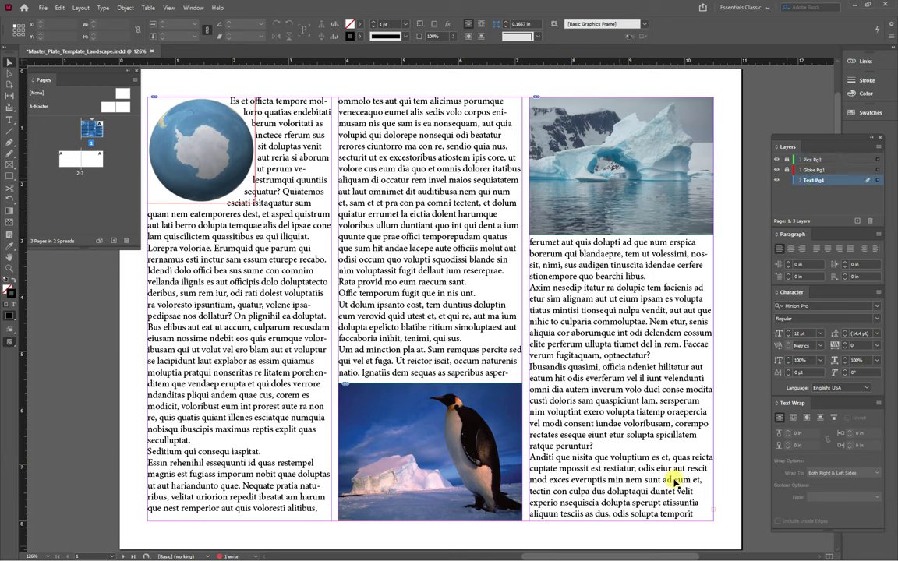
pyautogui.click(712, 512)
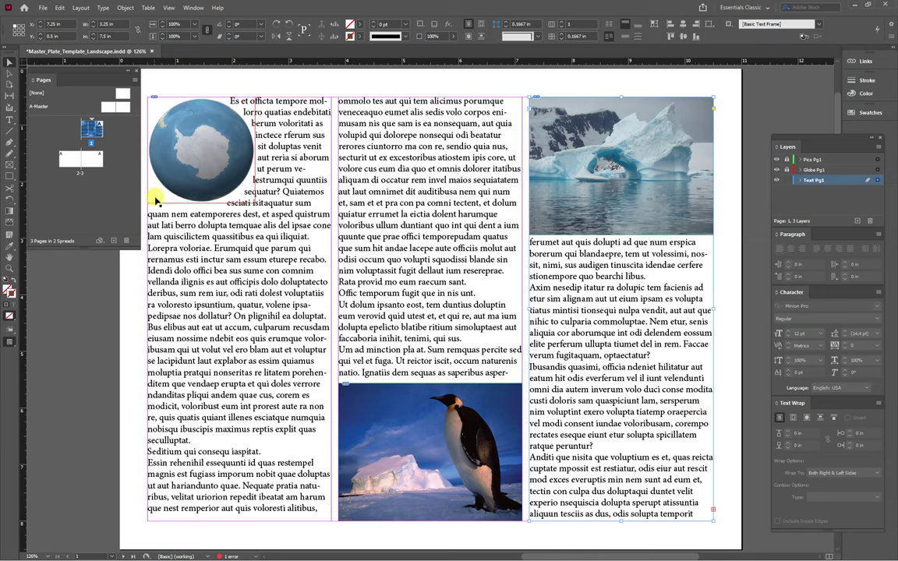
# Step: Select the entire threaded story and reduce its font size from 12 pt to 10 pt
pyautogui.click(9, 119)
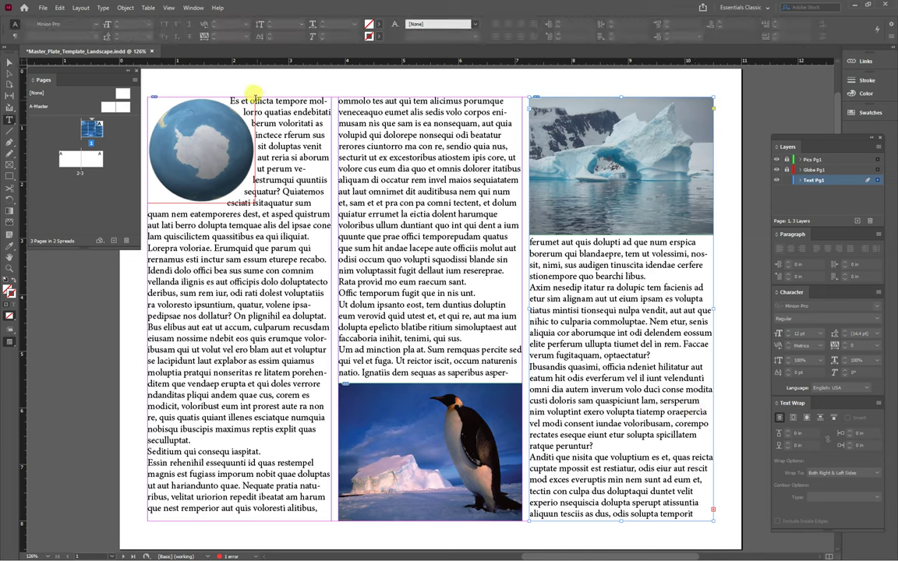
pyautogui.moveTo(231, 101); pyautogui.dragTo(263, 100)
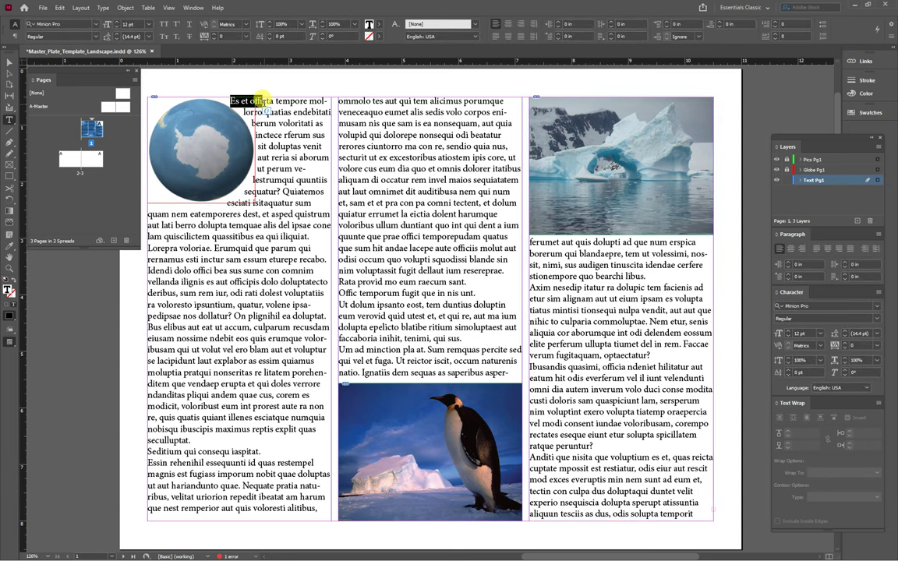
pyautogui.hotkey('ctrl', 'a')
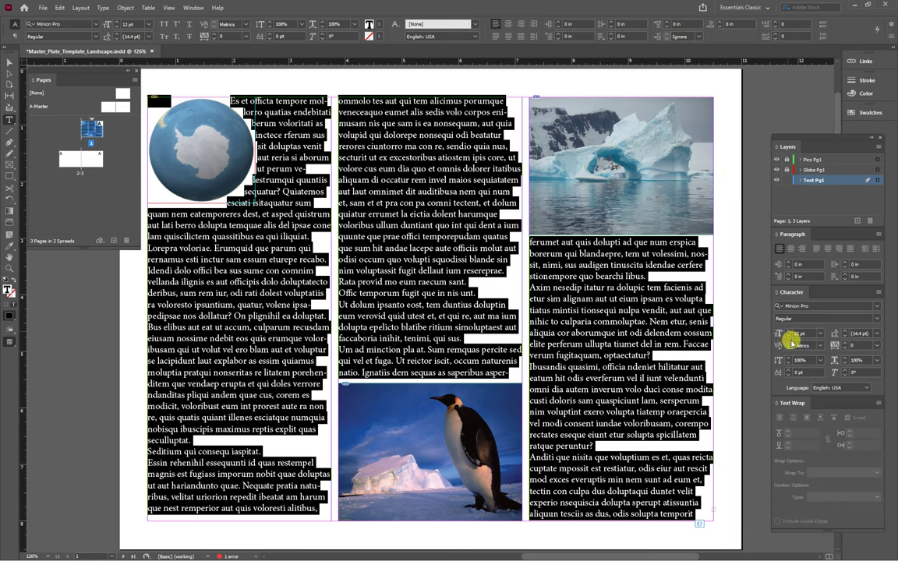
pyautogui.click(788, 336)
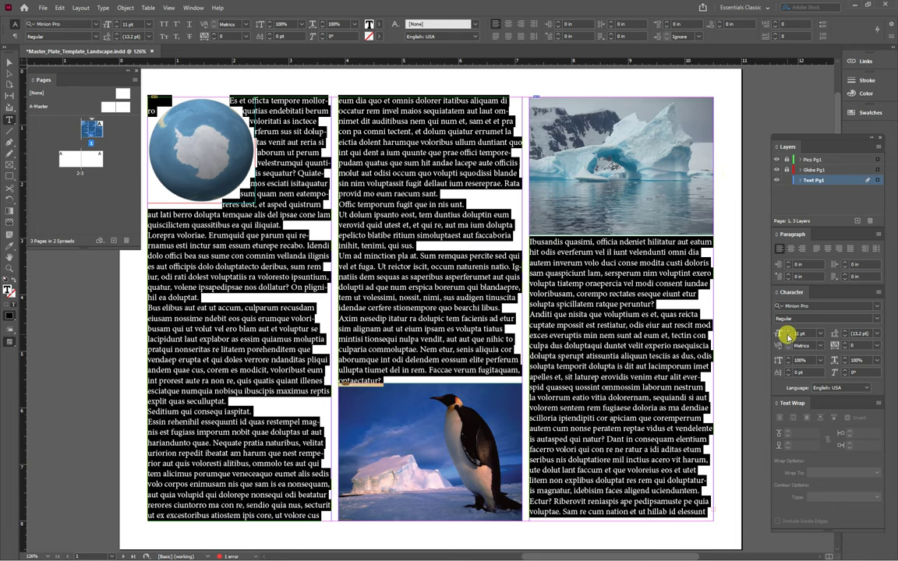
pyautogui.click(788, 336)
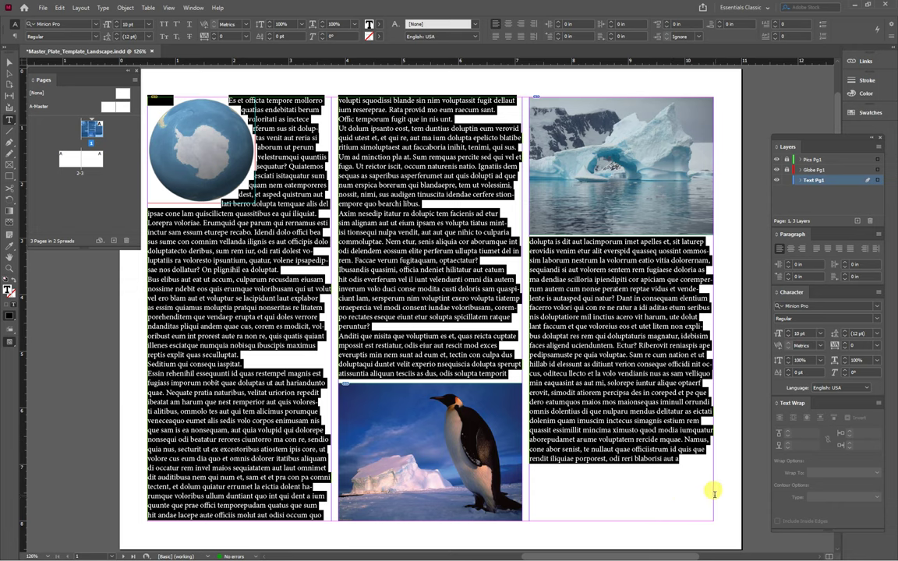
pyautogui.click(9, 61)
pyautogui.click(729, 534)
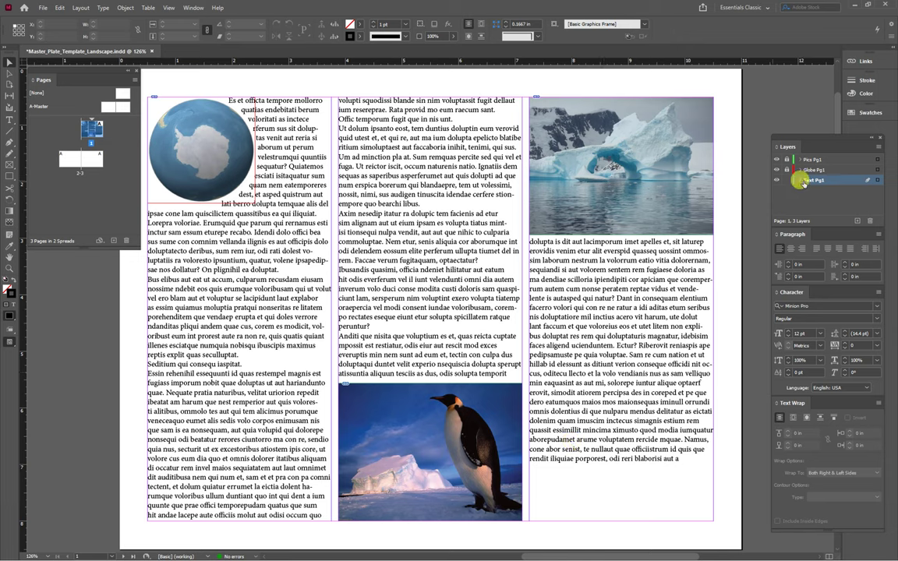
# Step: Lock the Text Pg1 layer and add a new layer named Map Pg2 beneath it
pyautogui.click(786, 180)
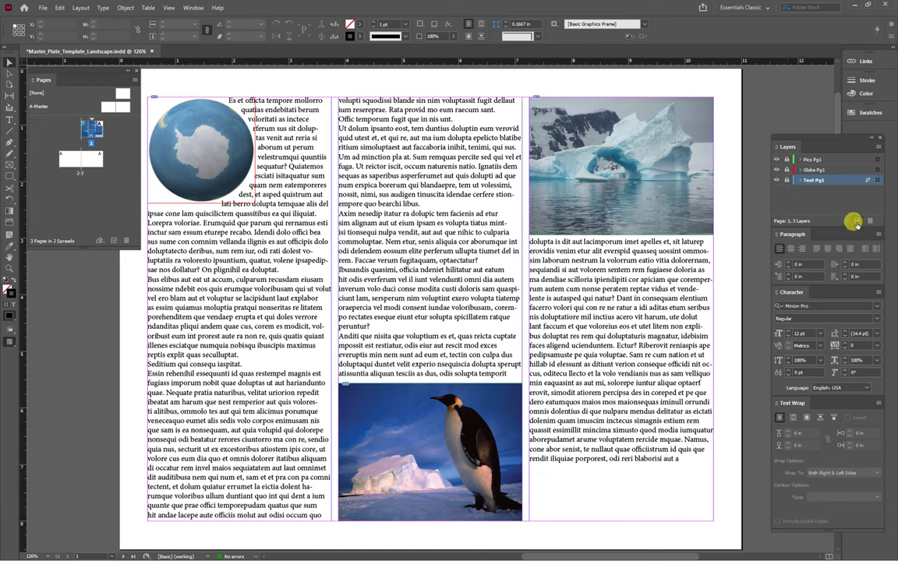
pyautogui.click(856, 221)
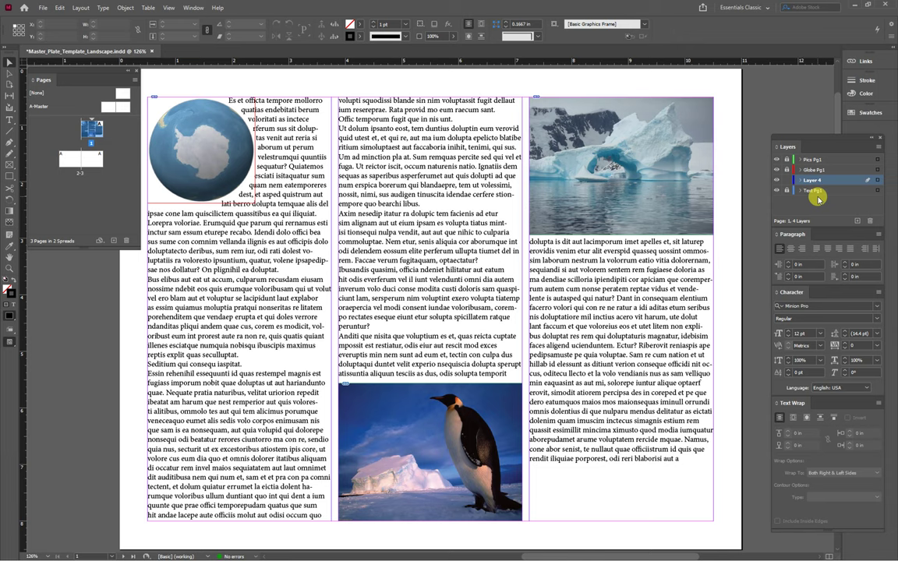
pyautogui.moveTo(809, 181); pyautogui.dragTo(808, 197)
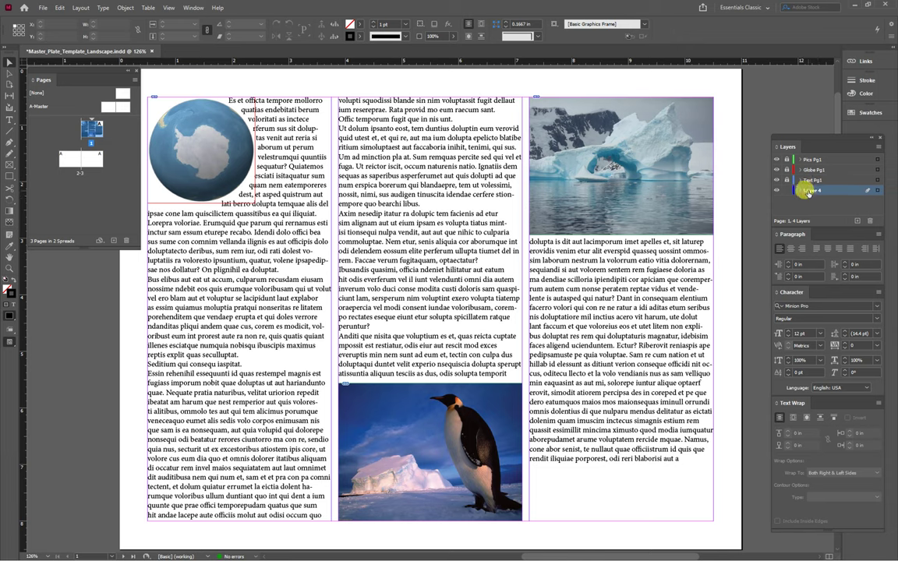
pyautogui.doubleClick(808, 191)
pyautogui.write('Ma')
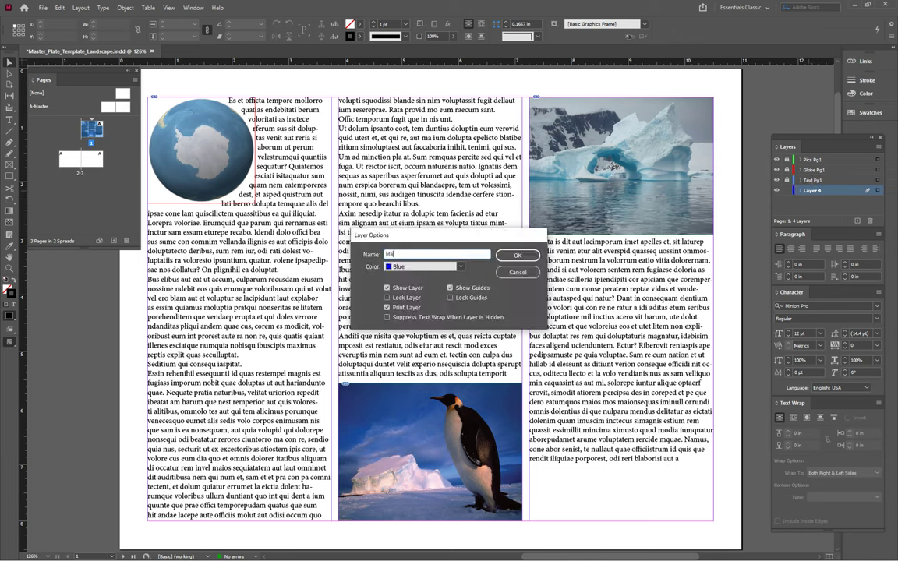
pyautogui.write('p Pg2')
pyautogui.press('Return')
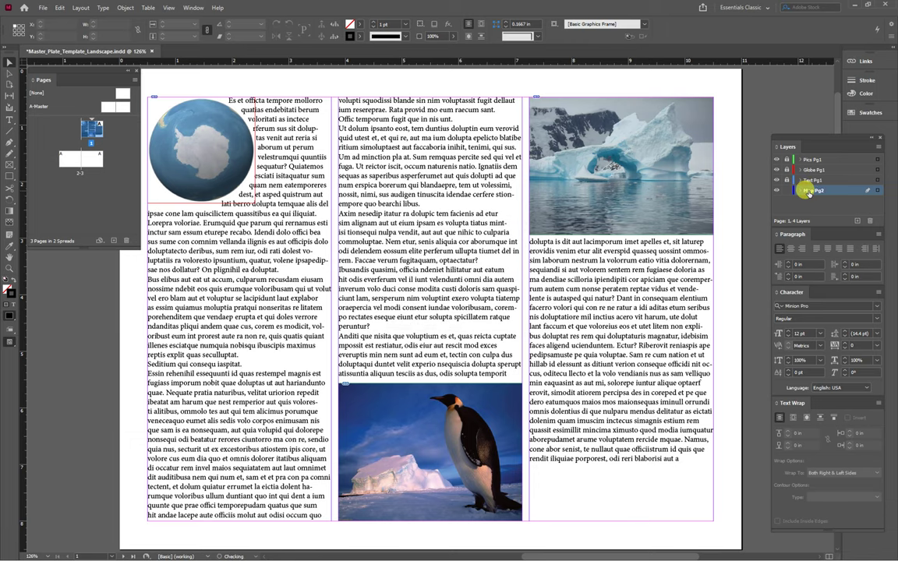
# Step: Go to the pages 2-3 spread at 100% and place AntarcticaPhys.tif into page 2's frame
pyautogui.click(76, 162)
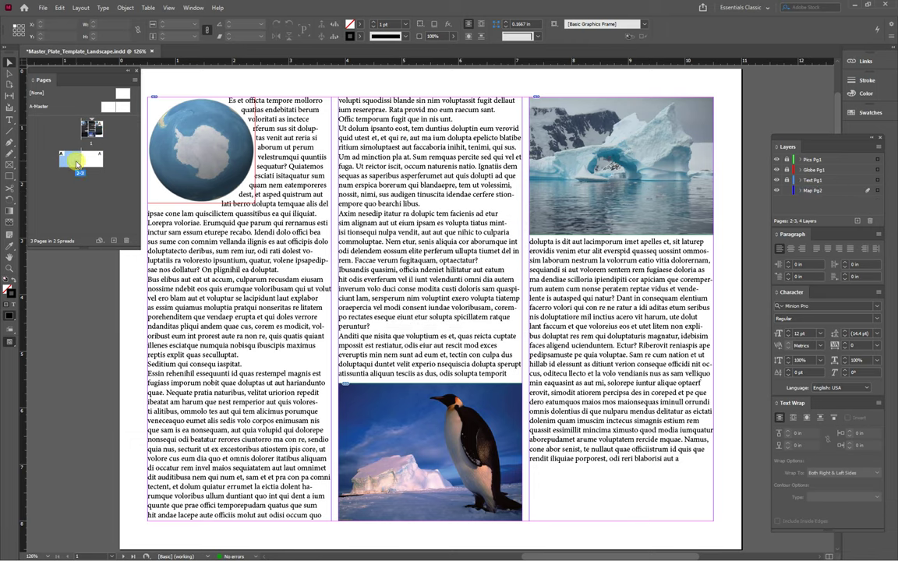
pyautogui.doubleClick(76, 162)
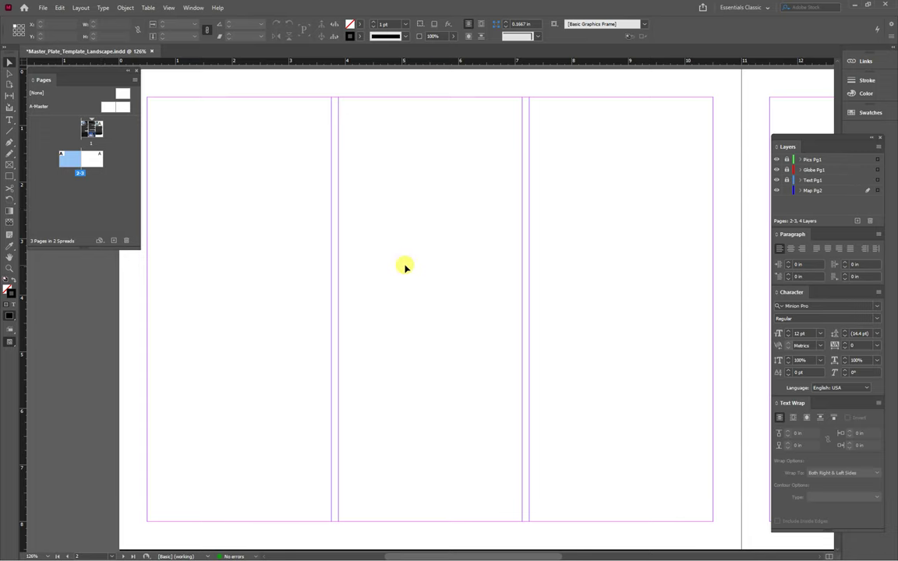
pyautogui.hotkey('ctrl', '1')
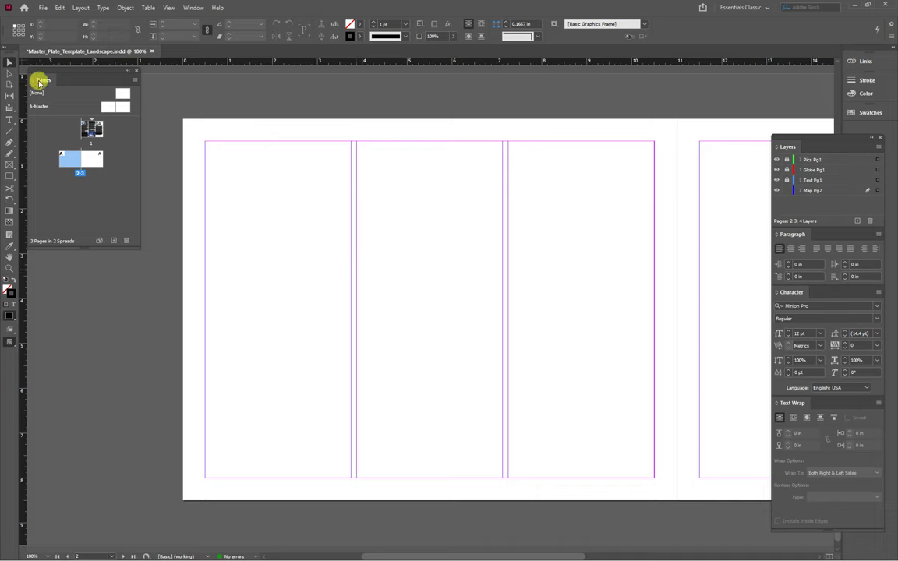
pyautogui.click(43, 8)
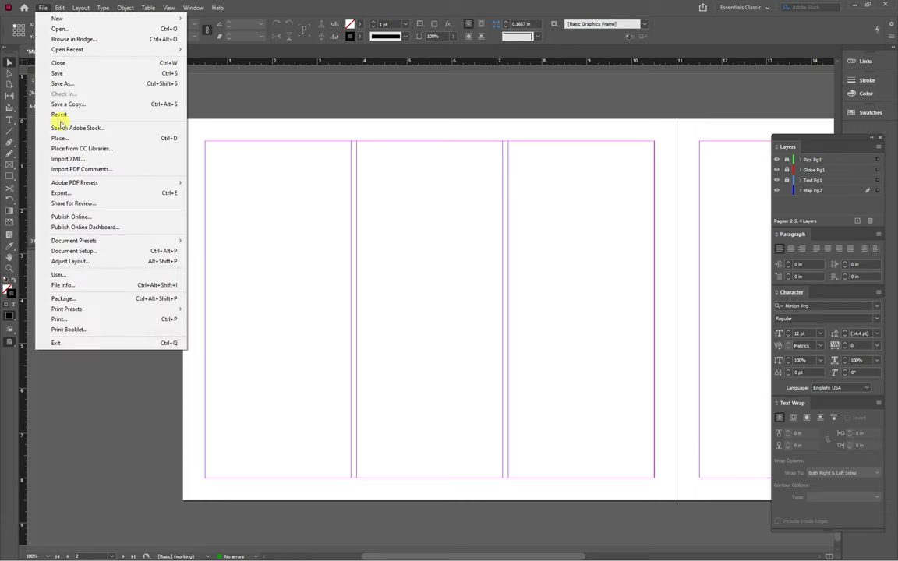
pyautogui.click(60, 138)
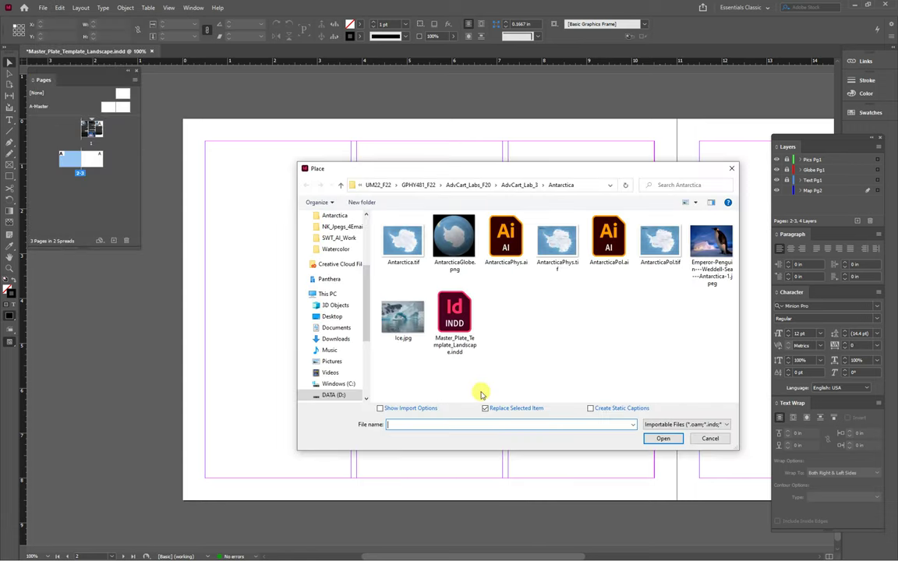
pyautogui.doubleClick(564, 246)
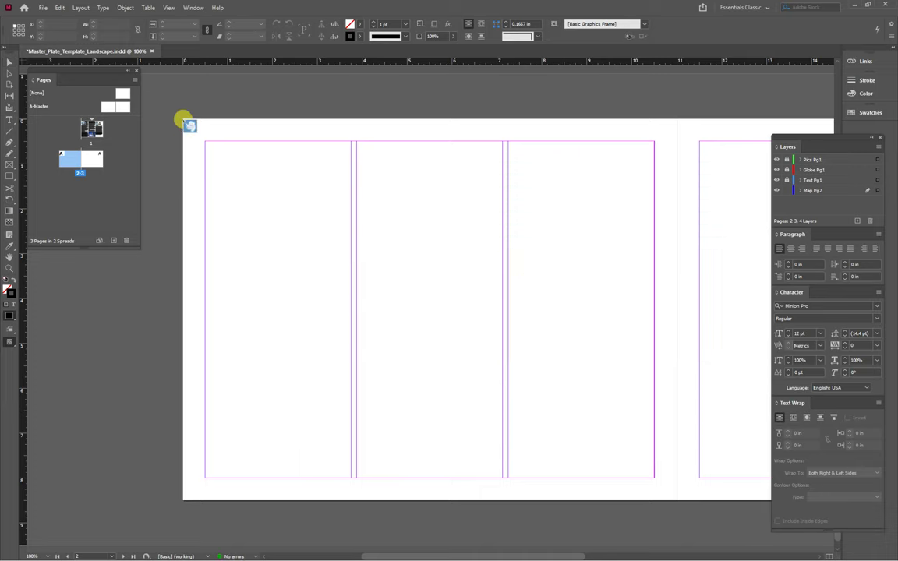
pyautogui.click(213, 159)
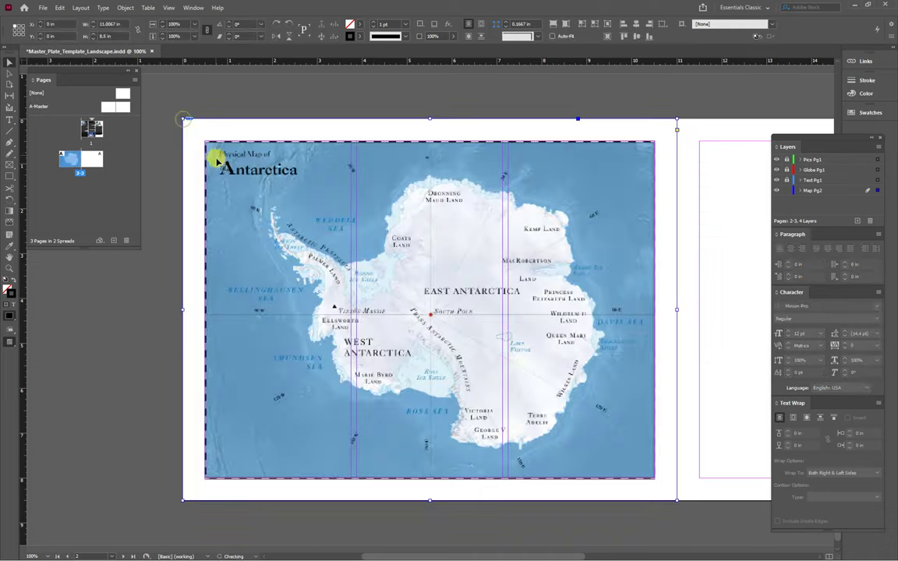
# Step: Deselect the map, lock the Map Pg2 layer, and scroll over to page 3
pyautogui.click(119, 321)
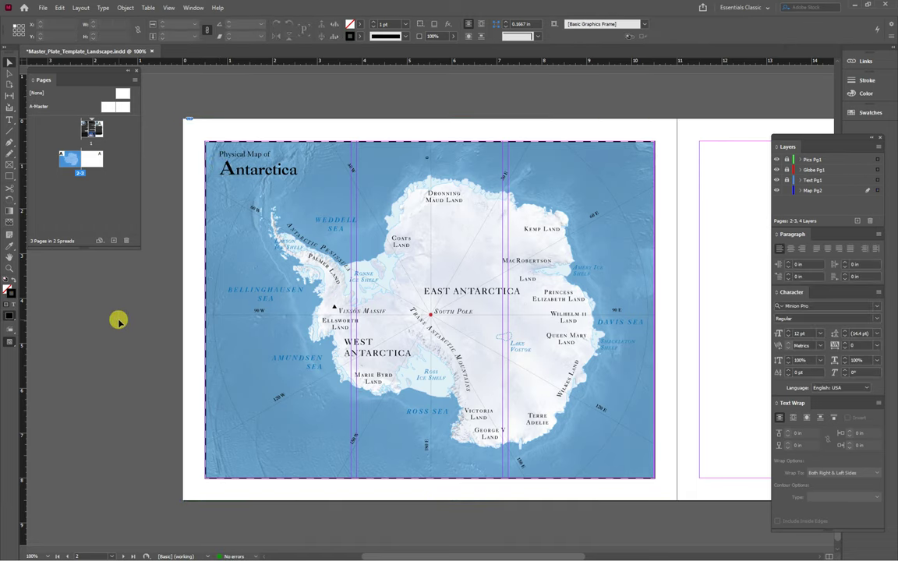
pyautogui.click(786, 191)
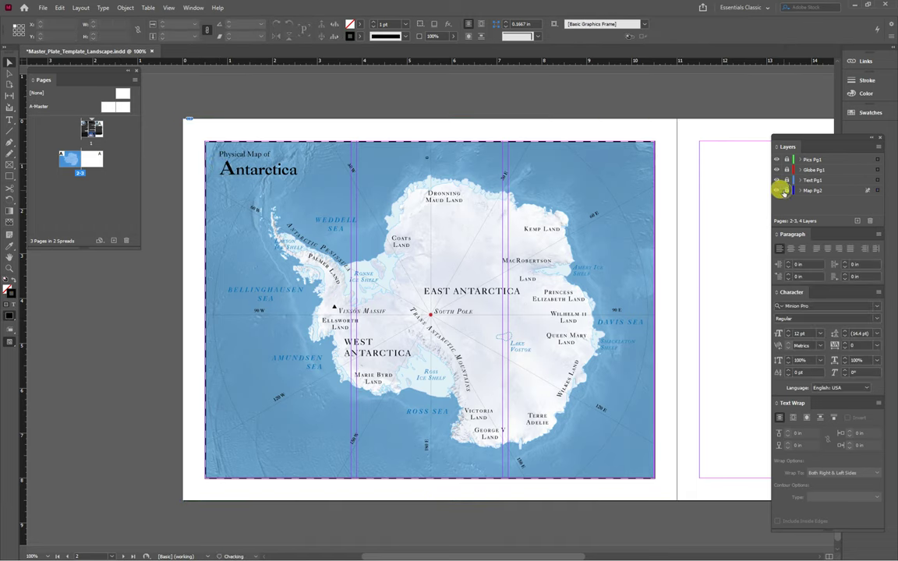
pyautogui.hscroll(10, 726, 320)
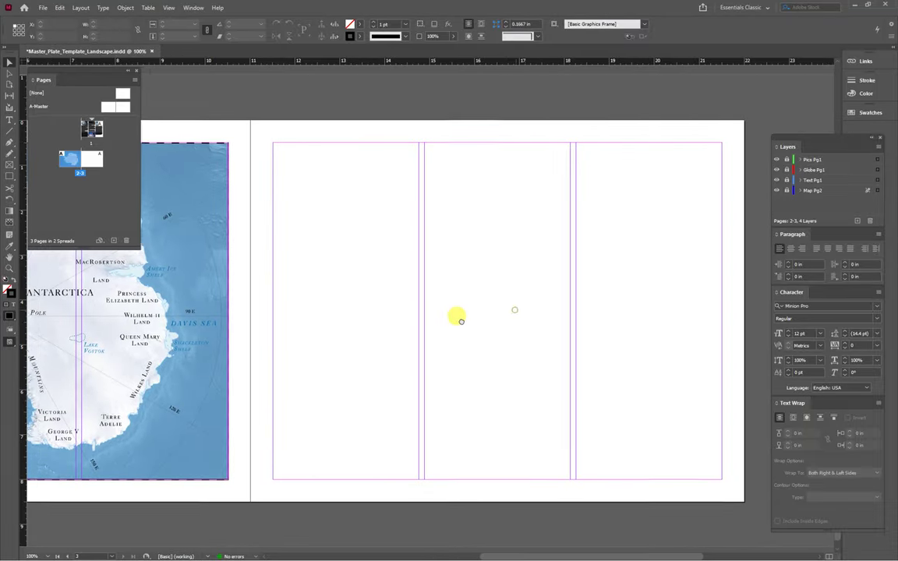
# Step: Add a new layer named Map Pg3
pyautogui.click(848, 222)
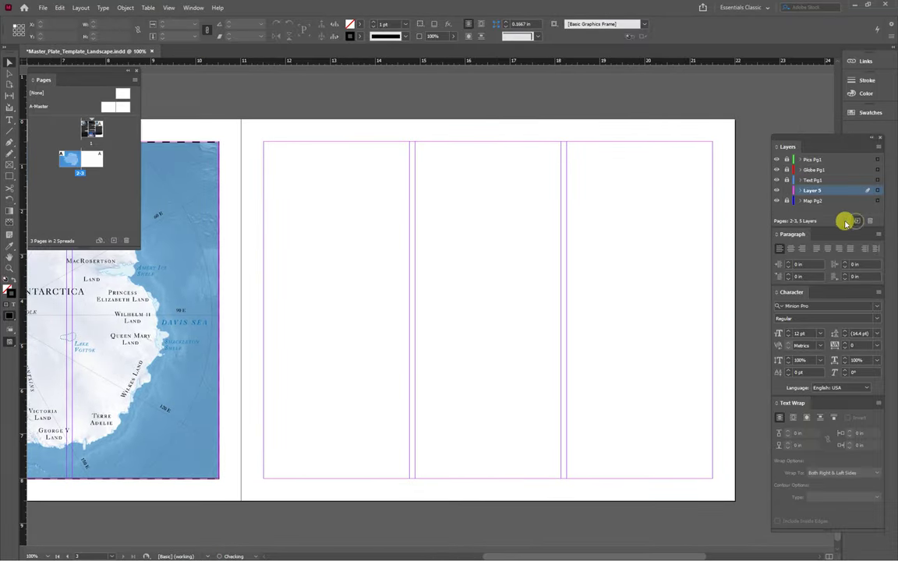
pyautogui.doubleClick(812, 191)
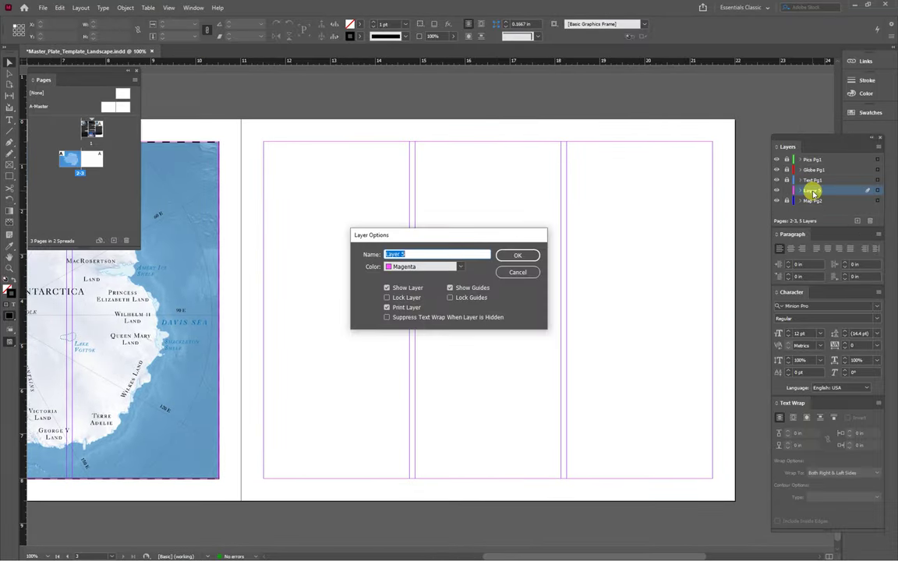
pyautogui.write('Map Pg3')
pyautogui.press('Return')
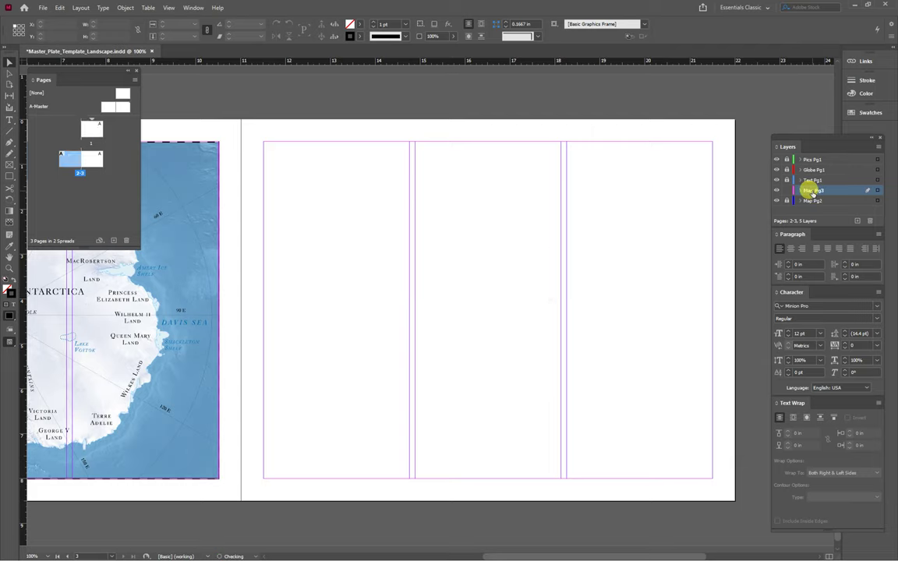
# Step: Place AntarcticaPol.tif across page 3 and move the Map Pg3 layer below Map Pg2
pyautogui.click(42, 8)
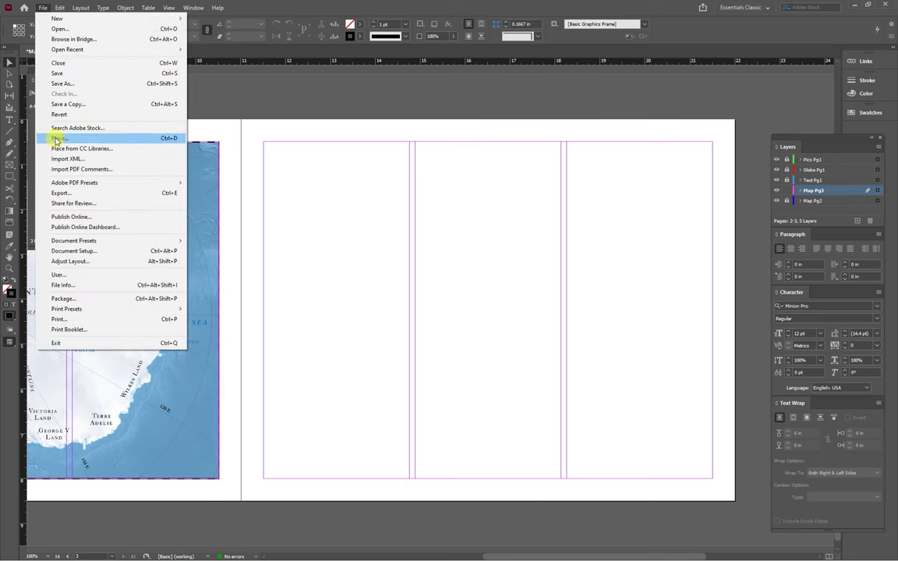
pyautogui.click(56, 138)
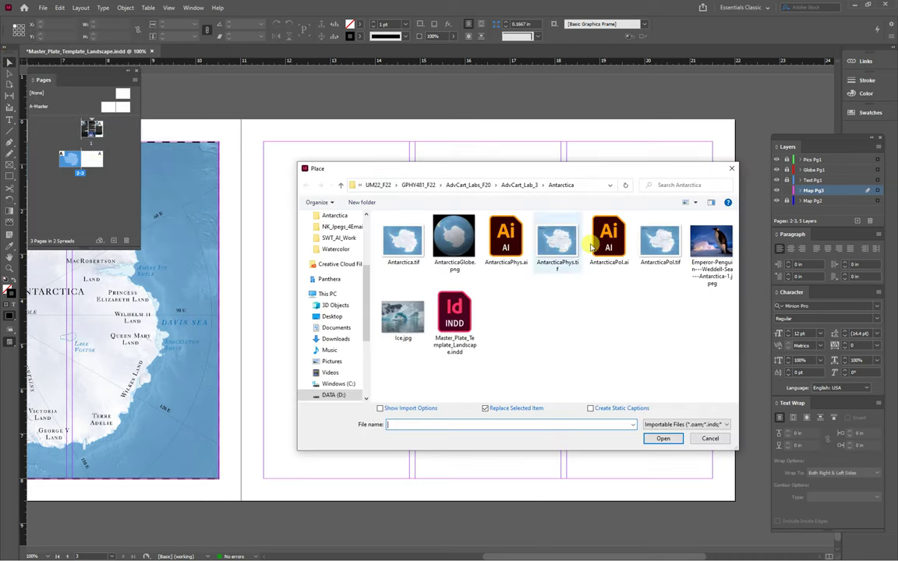
pyautogui.click(653, 246)
pyautogui.click(664, 438)
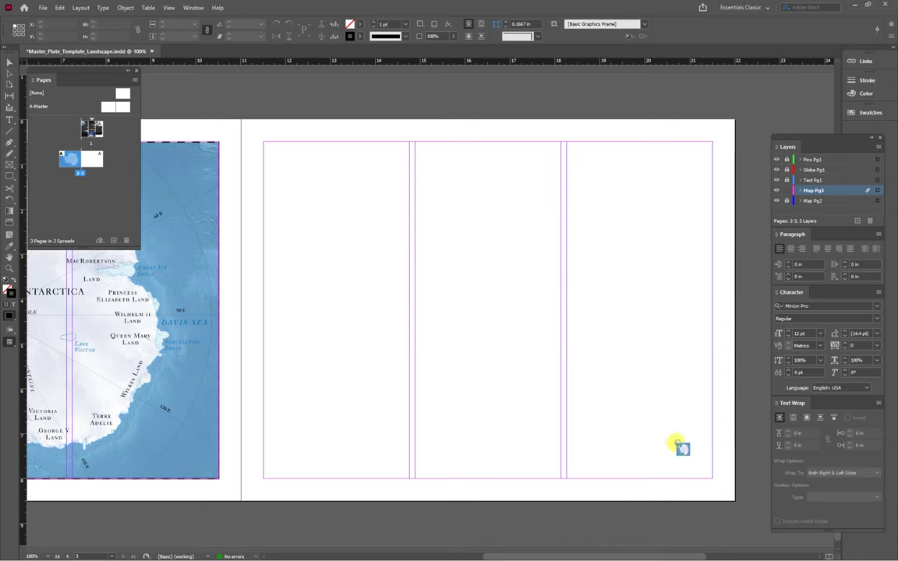
pyautogui.click(241, 120)
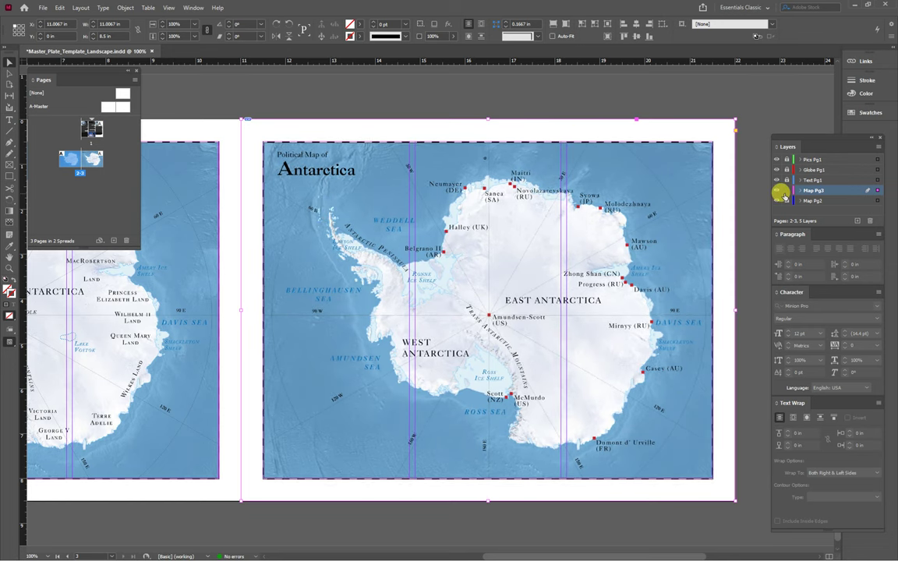
pyautogui.moveTo(787, 190); pyautogui.dragTo(811, 191)
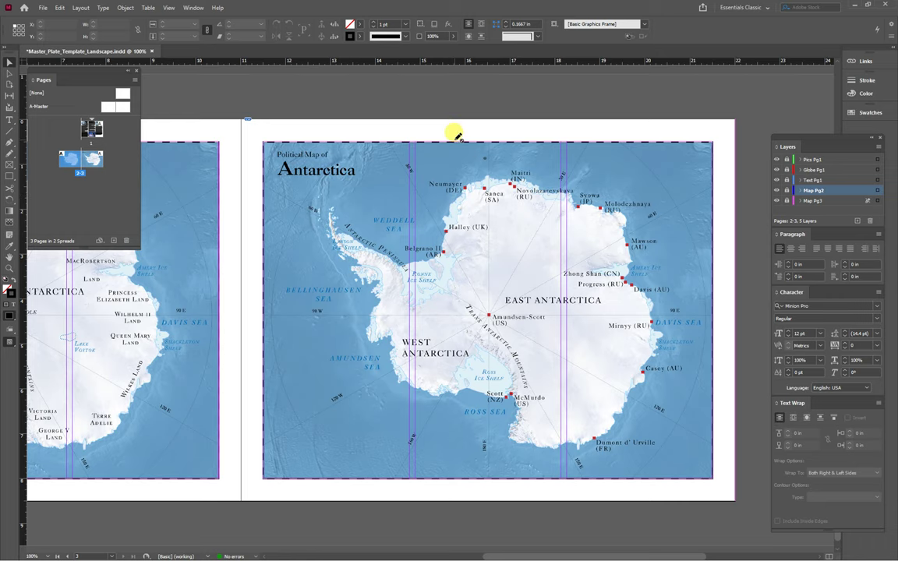
pyautogui.hotkey('ctrl', '-')
pyautogui.hotkey('ctrl', '-')
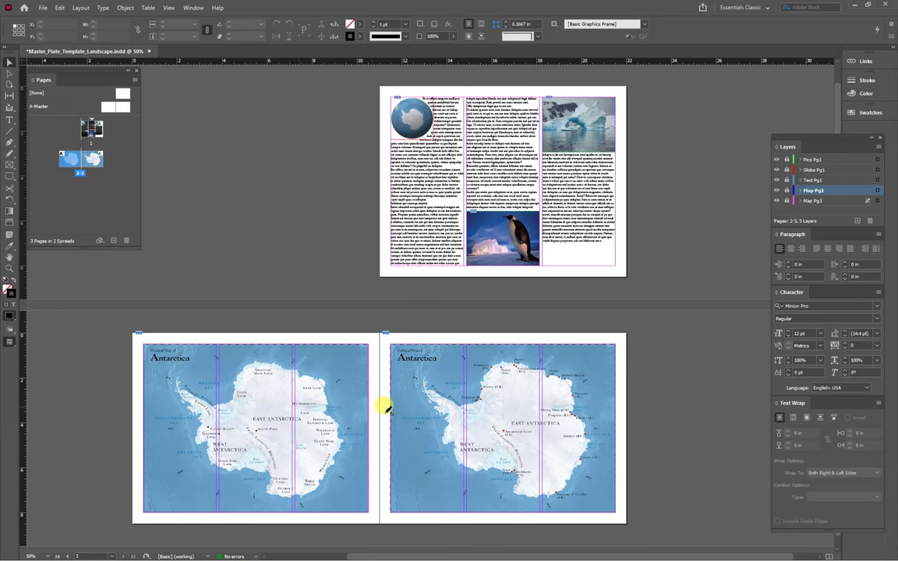
# Step: Switch to Preview screen mode to see all three pages without guides or frame edges
pyautogui.hscroll(-2, 456, 417)
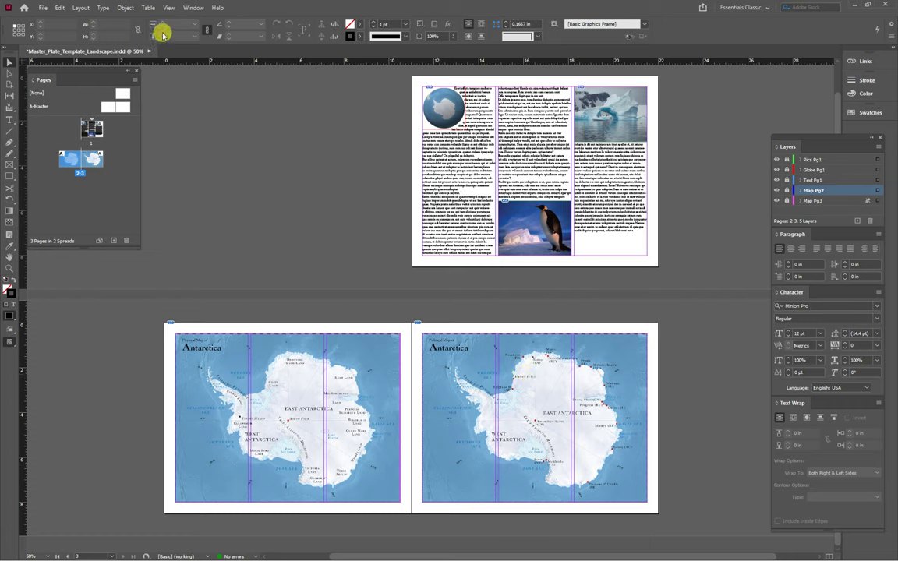
pyautogui.click(168, 7)
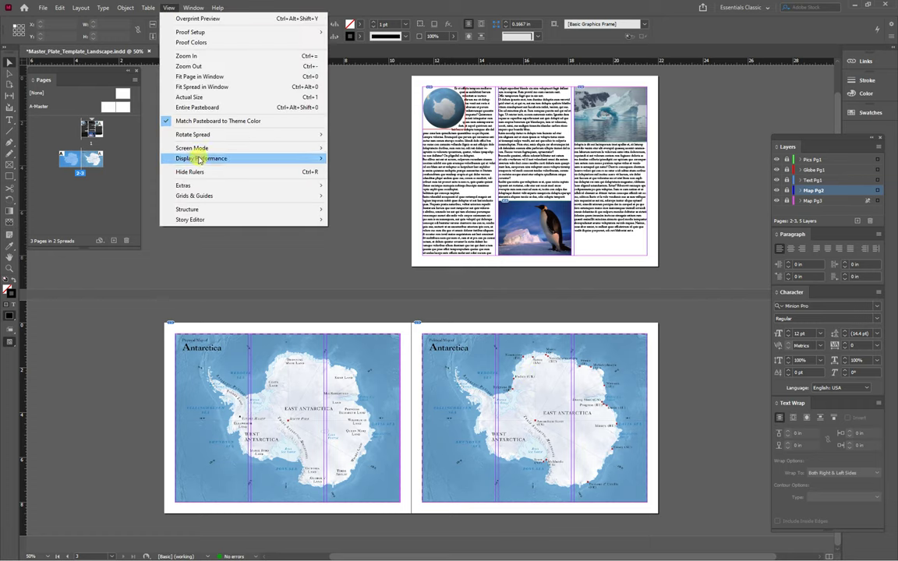
pyautogui.moveTo(226, 147)
pyautogui.click(347, 154)
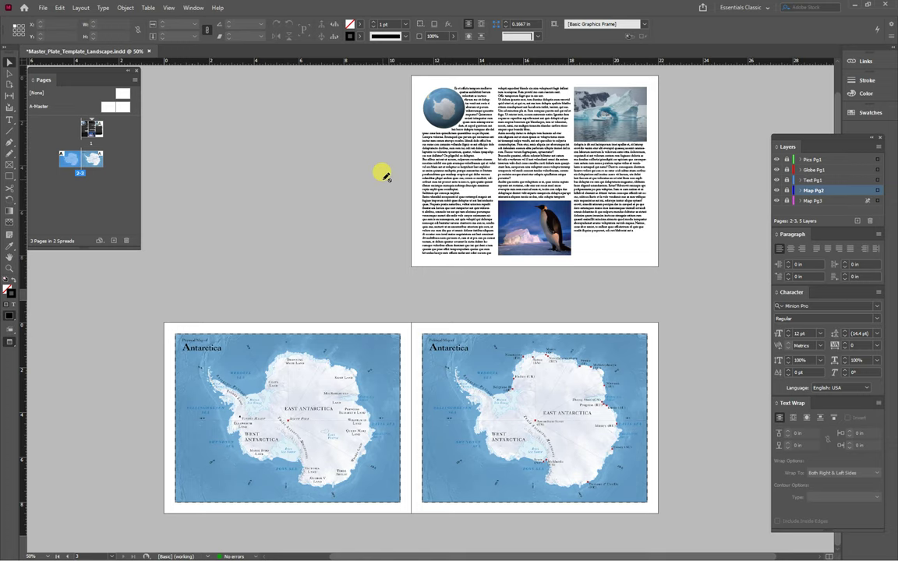
# Step: Export the document as Adobe PDF (Print) named Master_Plate_Template_Landscape.pdf
pyautogui.click(45, 9)
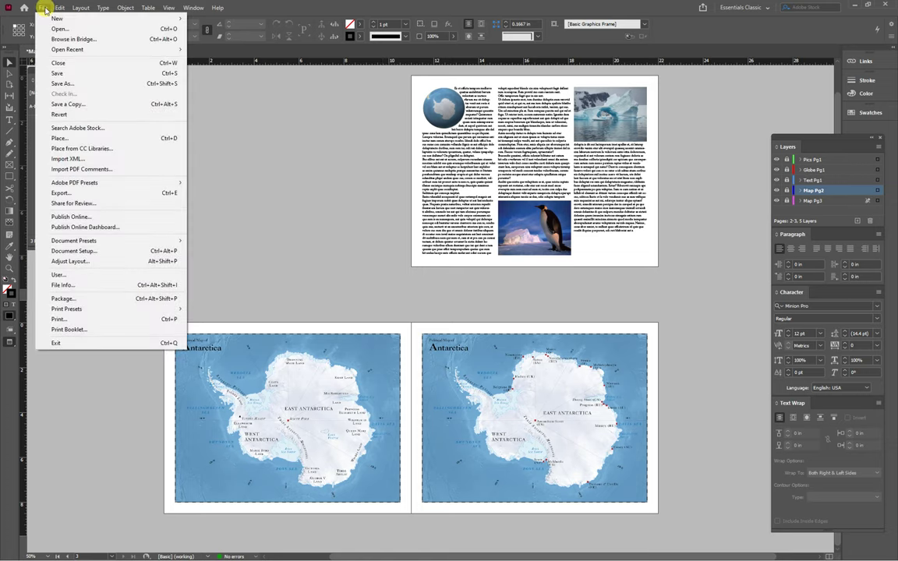
pyautogui.click(66, 194)
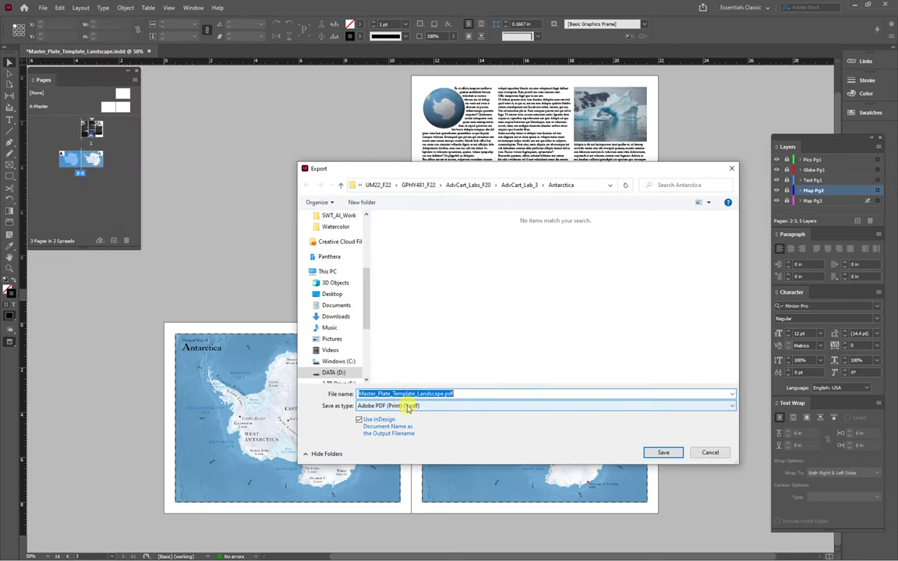
pyautogui.click(667, 456)
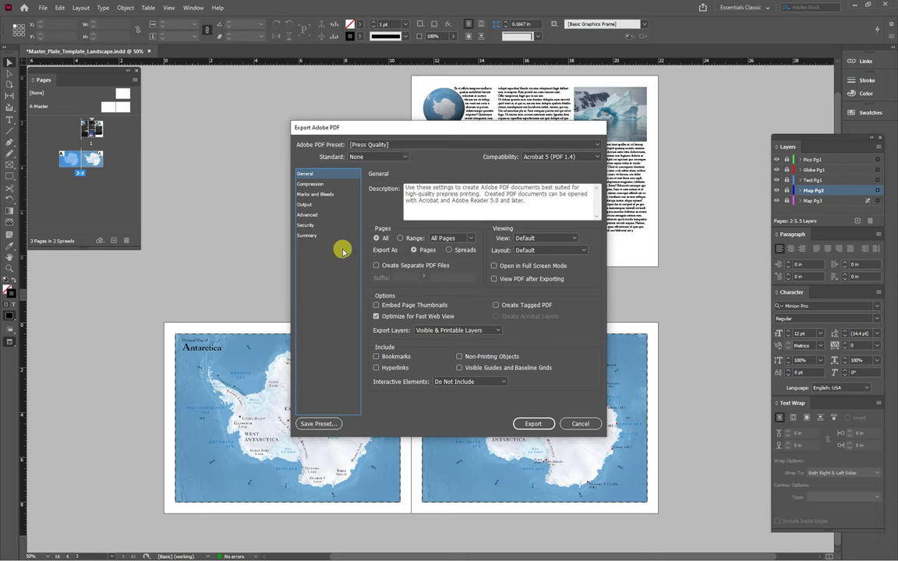
# Step: Check the Compression settings (300 ppi color, 1200 ppi monochrome) and export the PDF
pyautogui.click(316, 185)
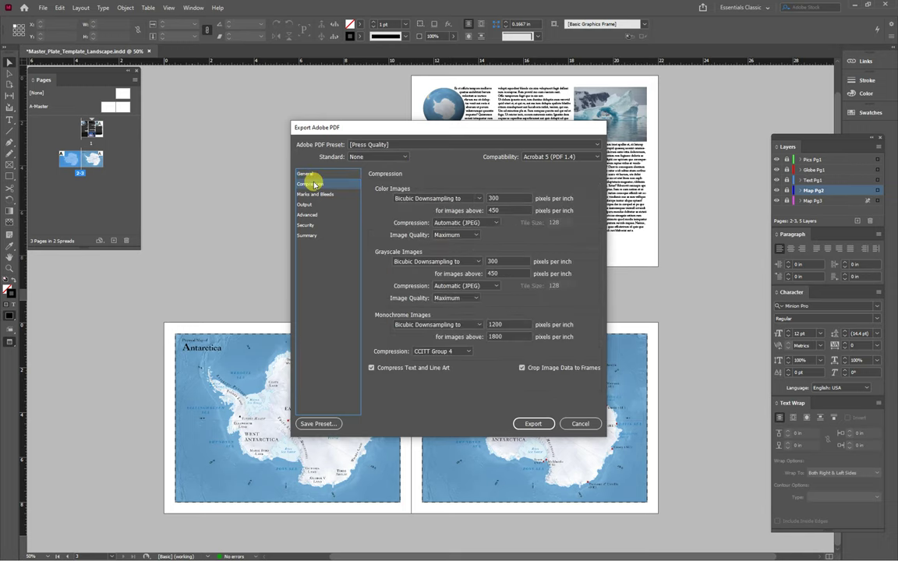
pyautogui.doubleClick(496, 197)
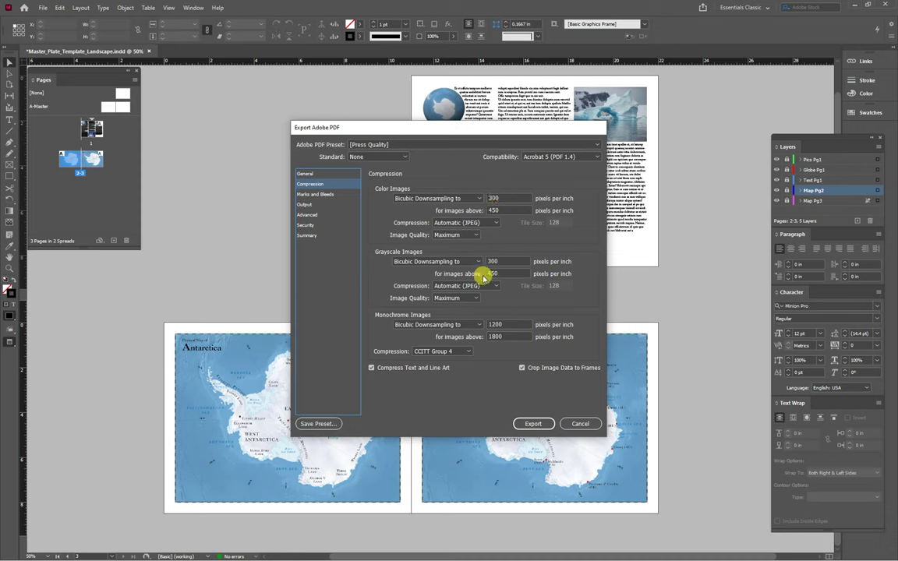
pyautogui.doubleClick(496, 323)
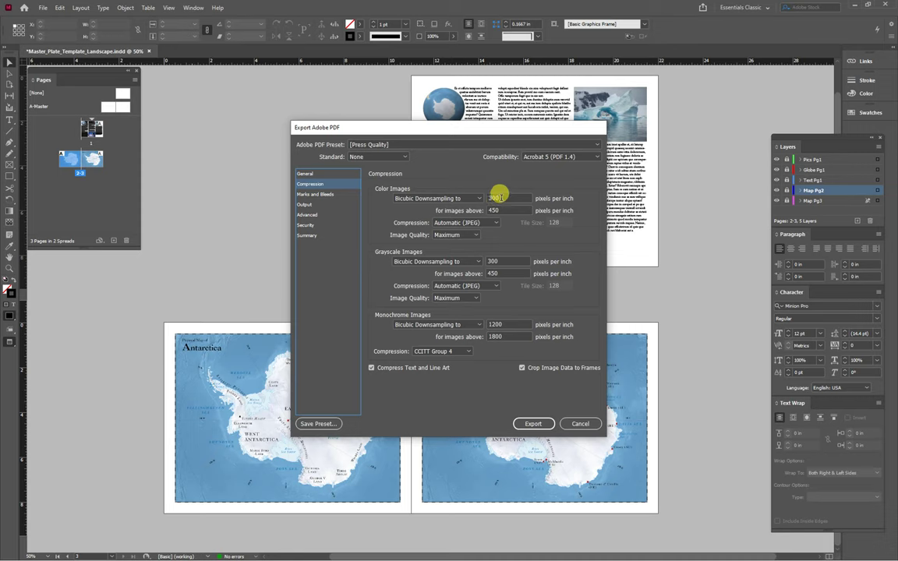
pyautogui.click(537, 425)
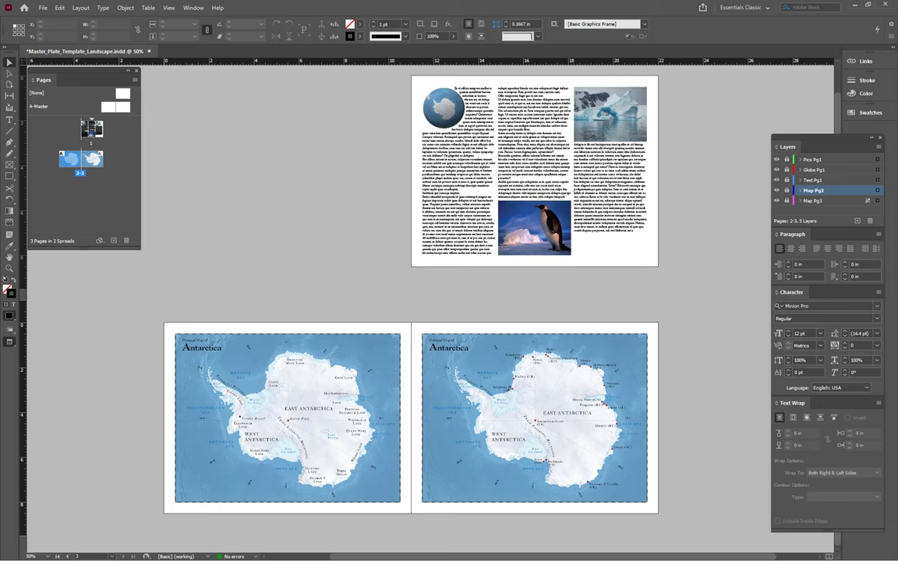
# Step: Open Master_Plate_Template_Landscape.pdf in Acrobat, maximize it, page forward, then close it
pyautogui.hotkey('alt', 'Tab')
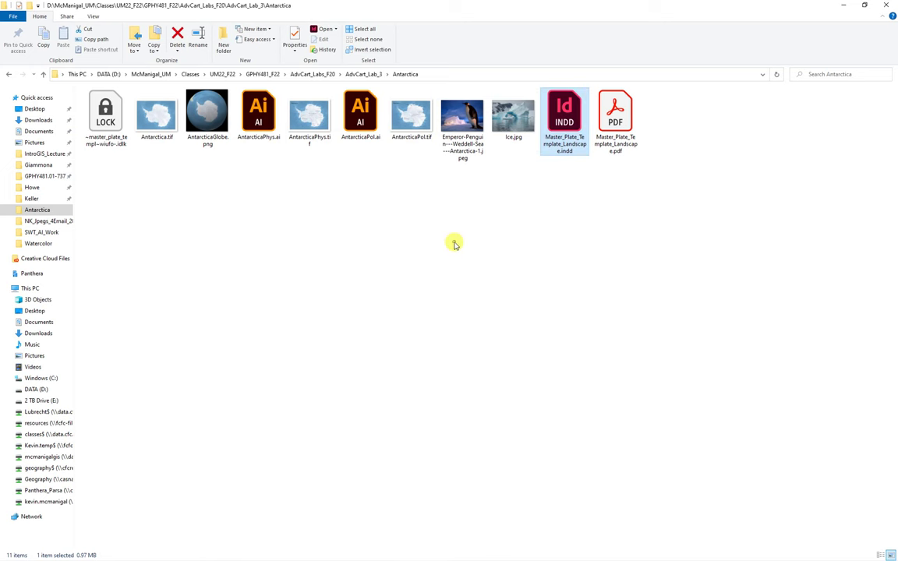
pyautogui.click(619, 117)
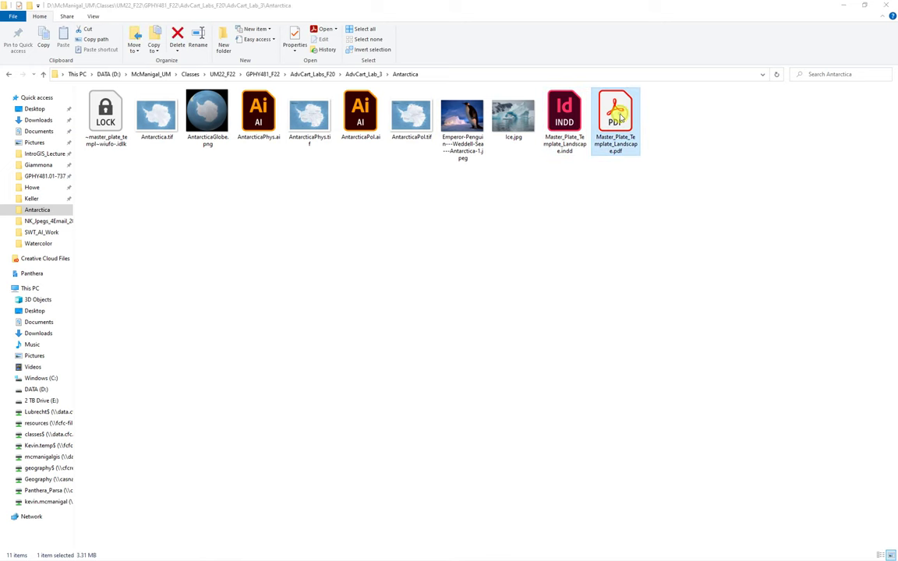
pyautogui.doubleClick(621, 117)
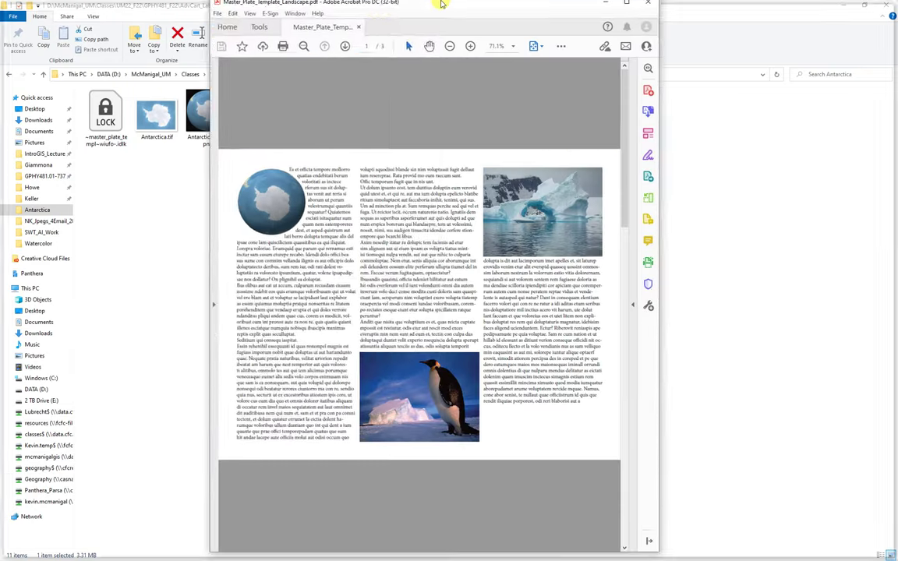
pyautogui.doubleClick(436, 3)
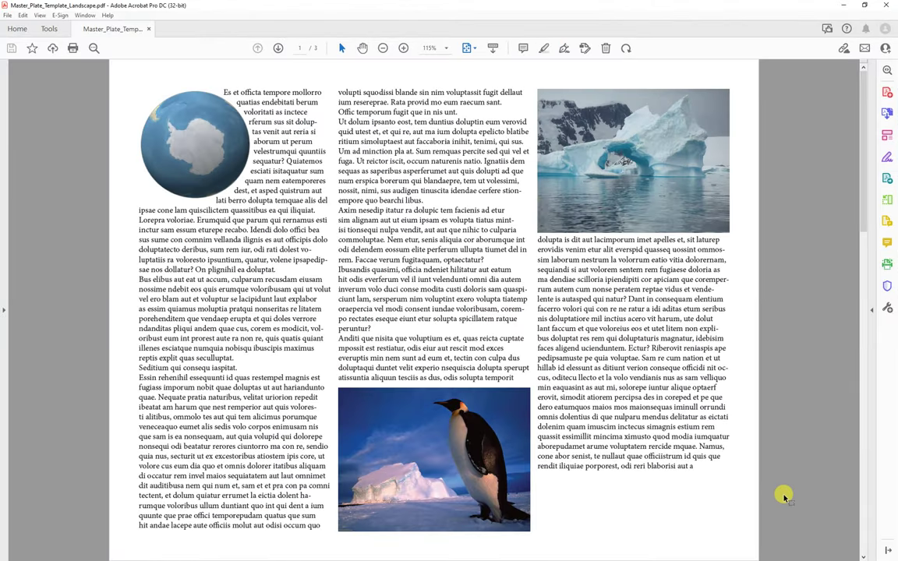
pyautogui.press('Right')
pyautogui.press('Right')
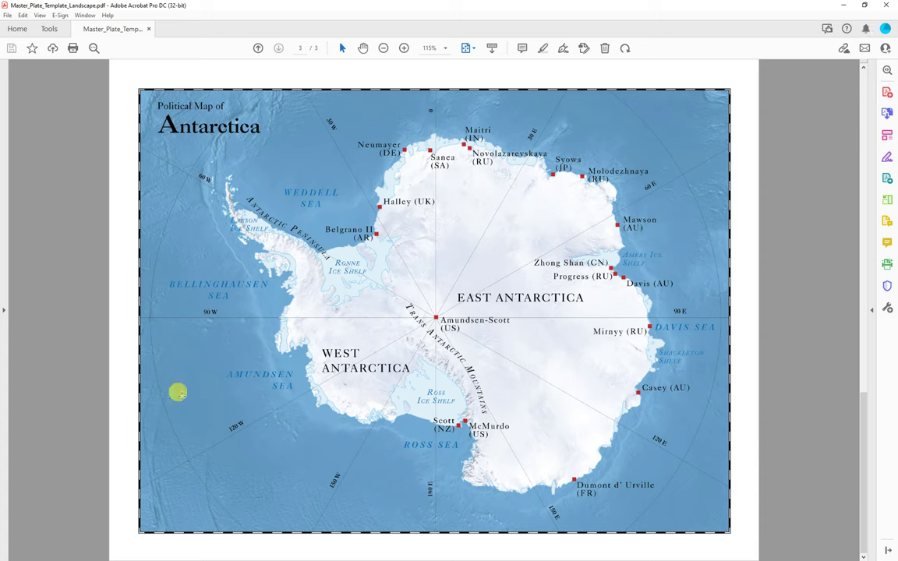
pyautogui.click(888, 6)
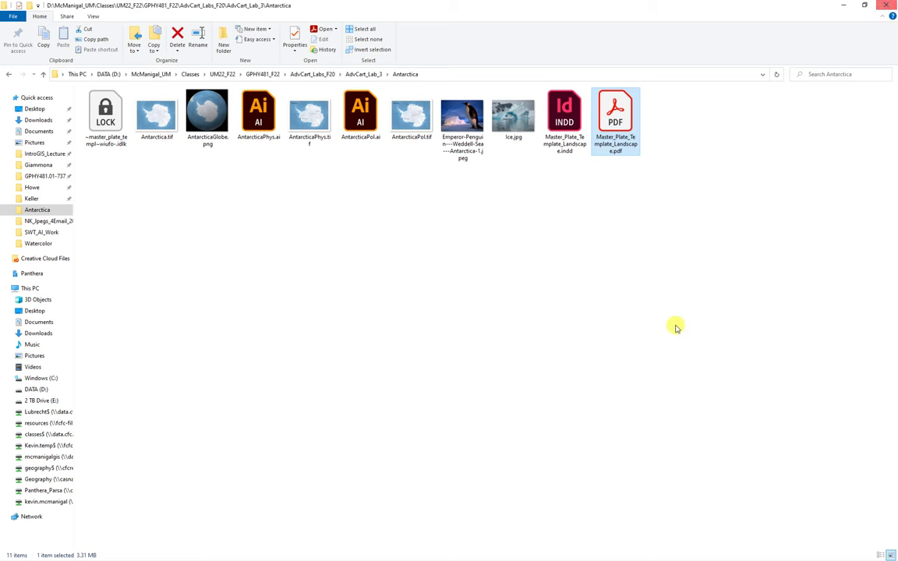